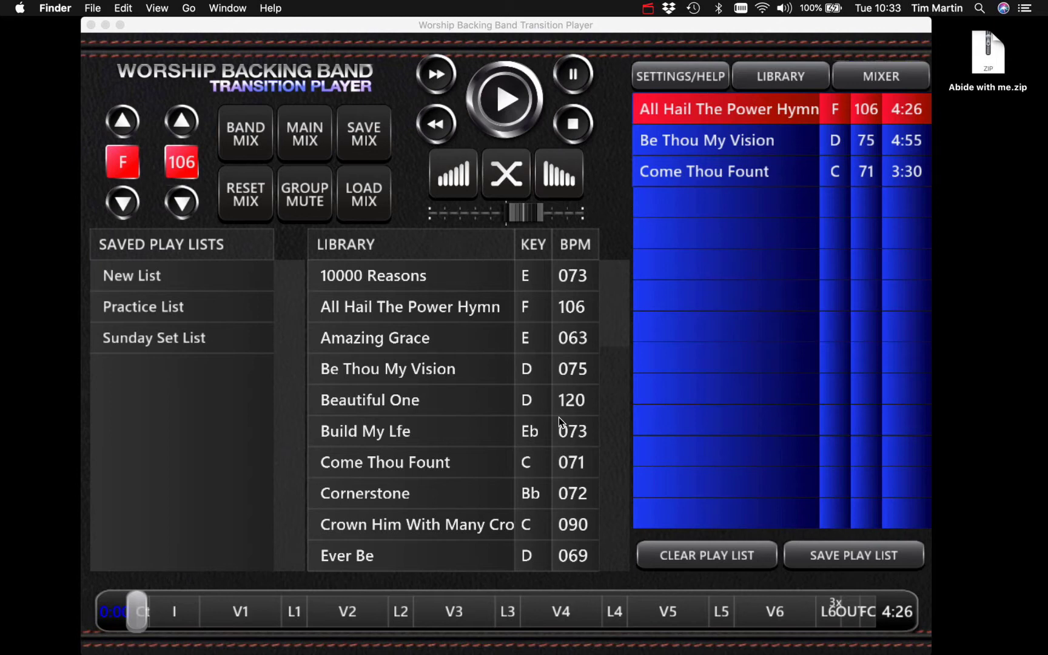
Step: Bring the player window forward and switch to the song editor page with its import area
click(428, 288)
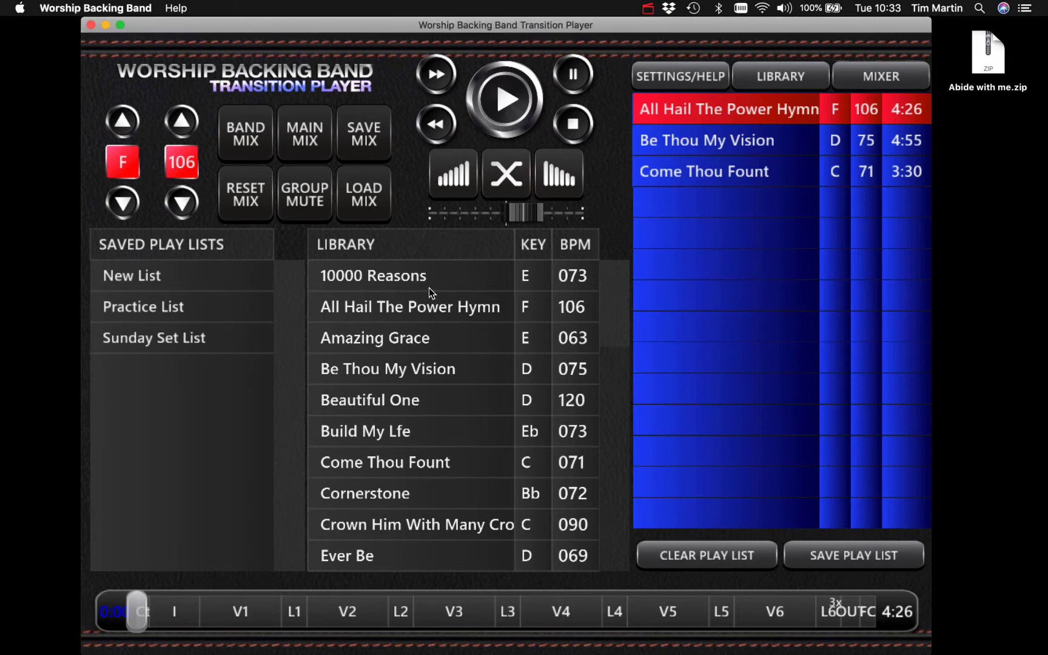
key(super+e)
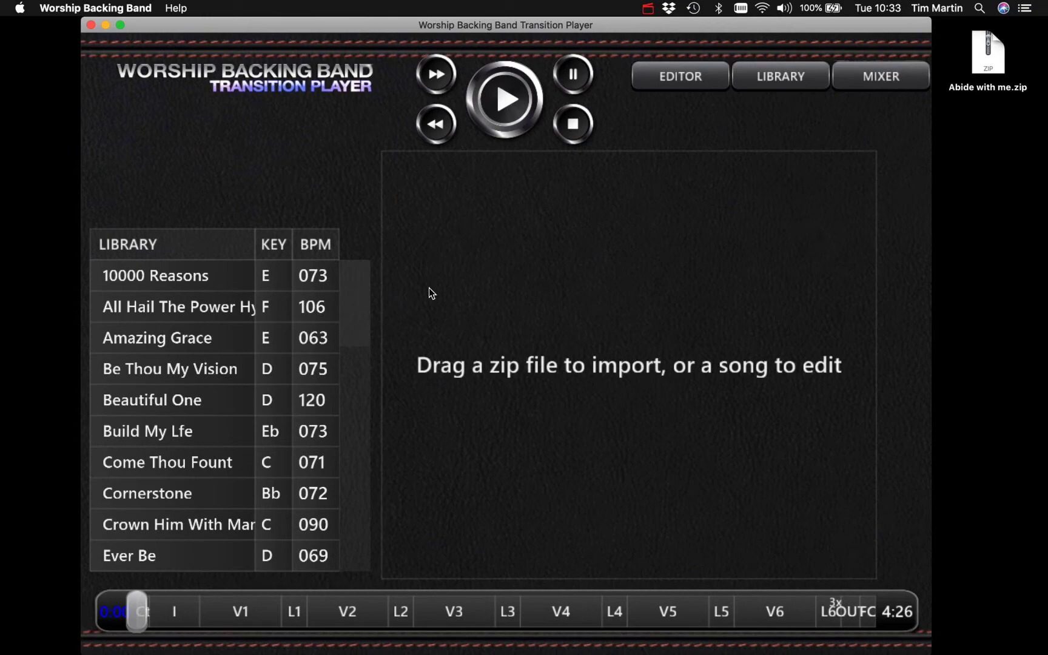
key(super+e)
key(super+e)
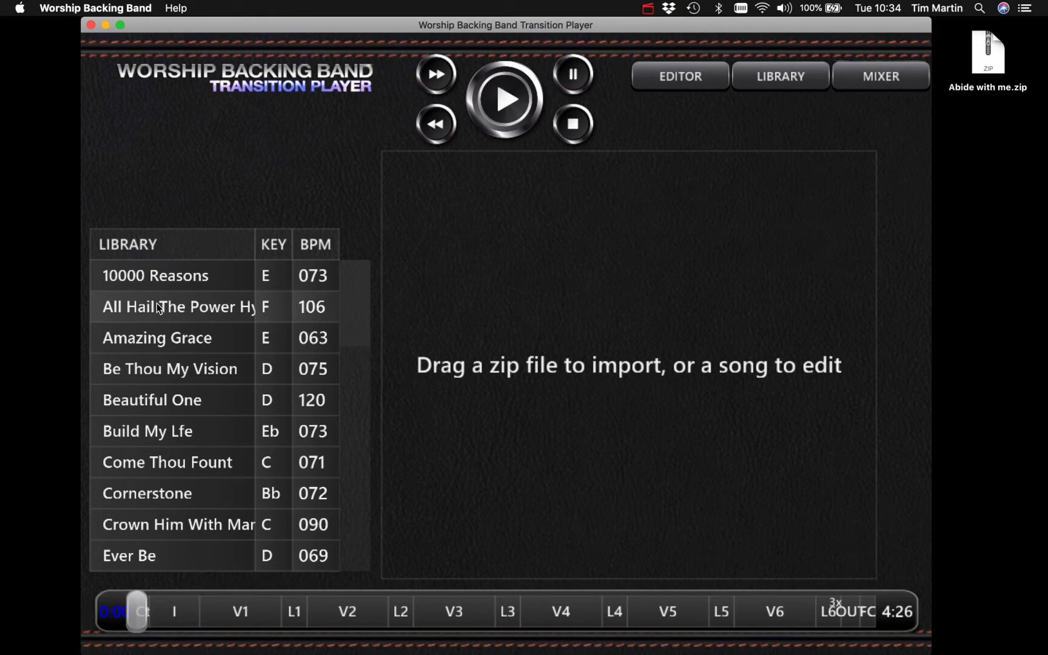
Step: Load All Hail The Power Hymn into the editor to show its sections, tempo 106 and key F
drag(157, 306, 496, 382)
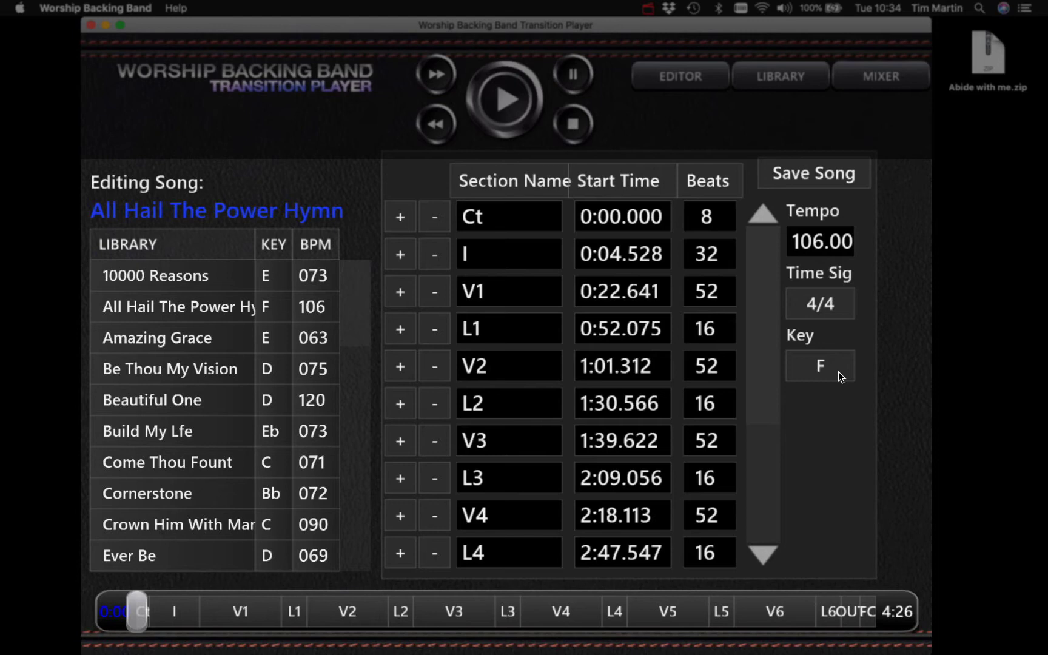
key(super+Tab)
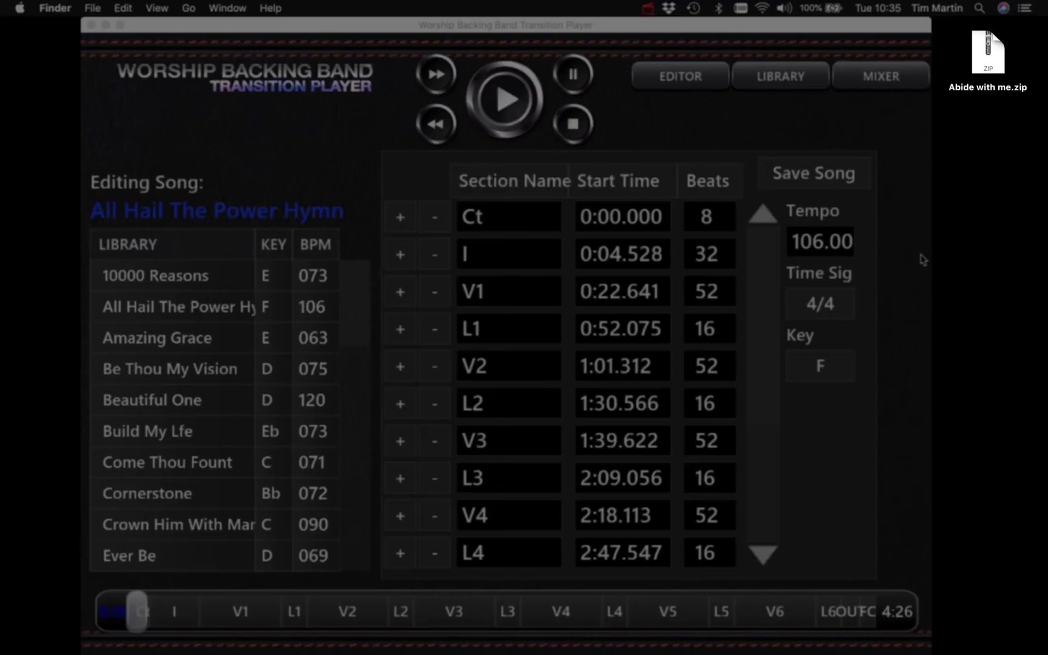
Step: Unzip Abide with me.zip on the desktop and open the extracted folder of 14 WAV tracks
double_click(984, 54)
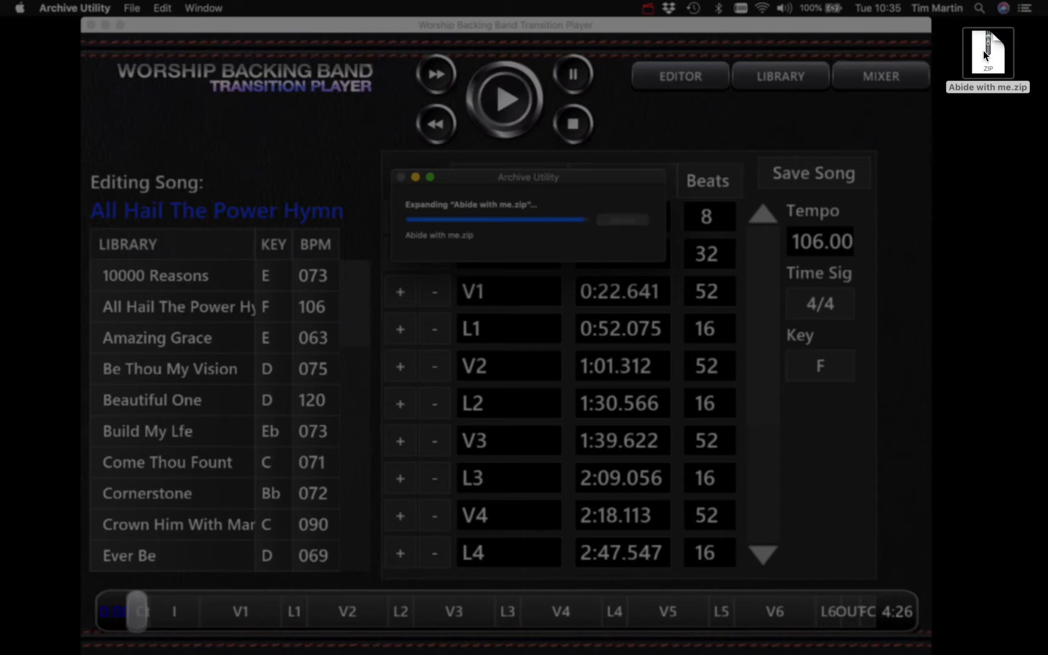
drag(1002, 57, 996, 119)
double_click(995, 125)
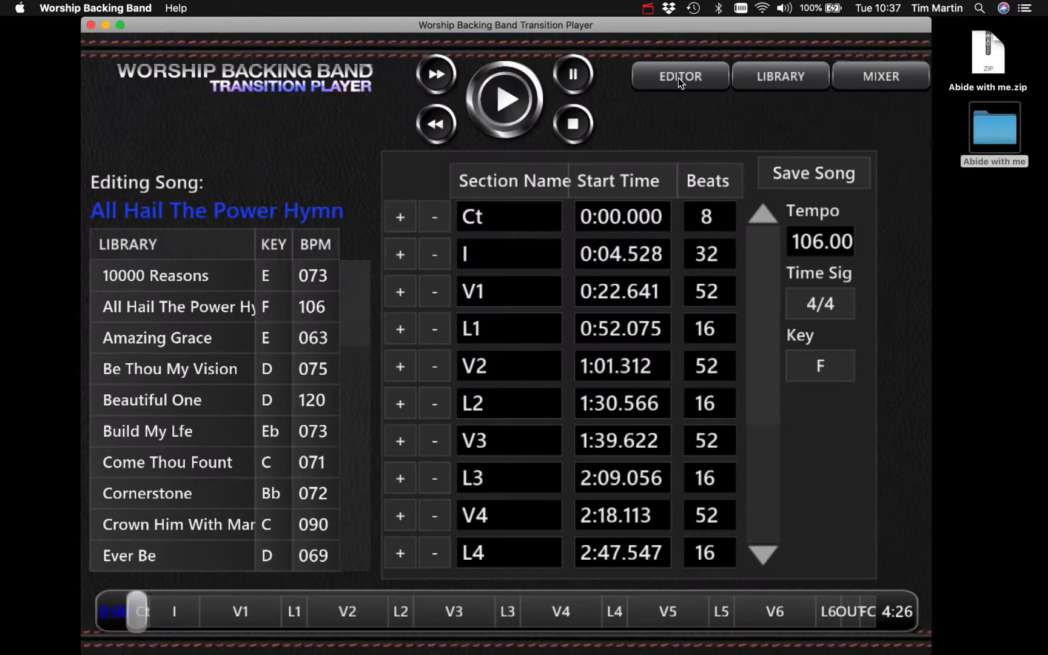
Step: Clear the editor and drop Abide with me.zip onto the import area
click(678, 78)
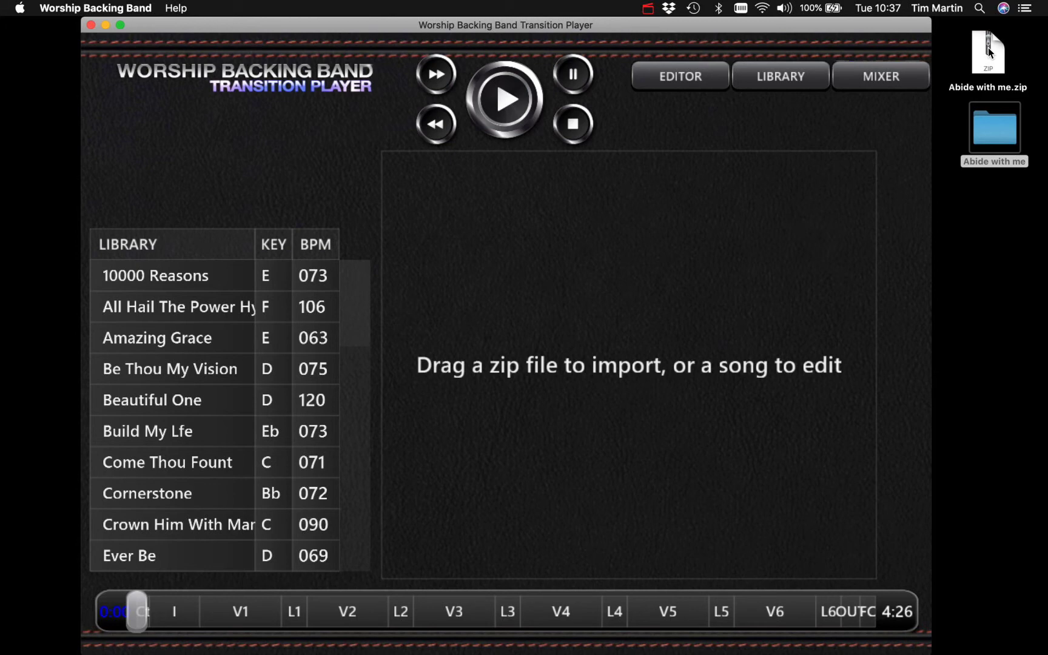
drag(990, 52, 664, 347)
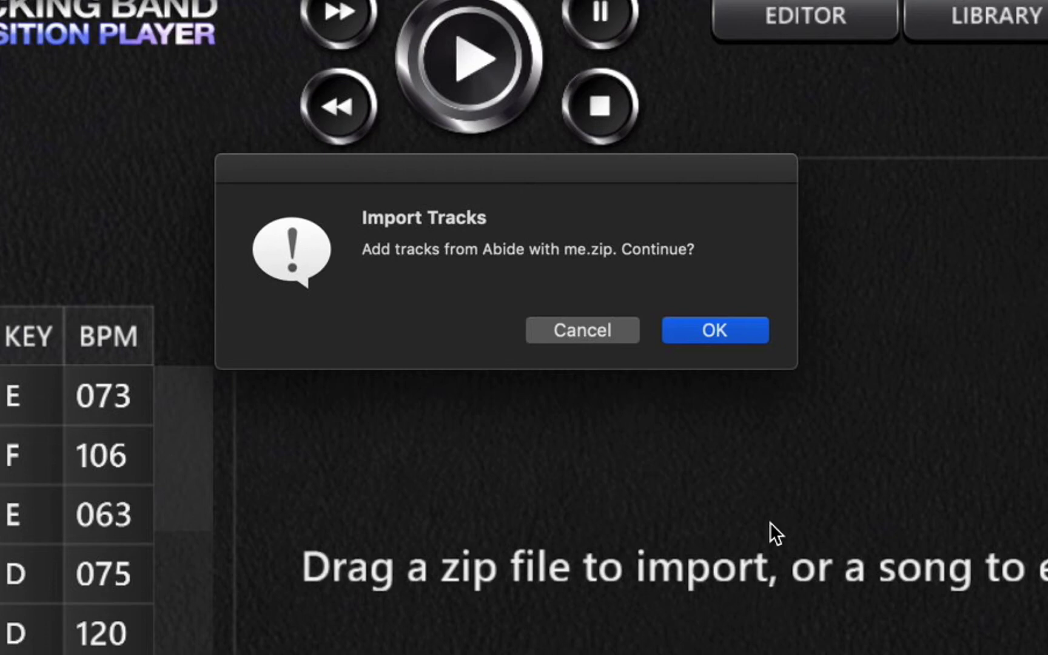
Step: Confirm adding the zip's tracks to bring up the Select Track Names list
click(729, 327)
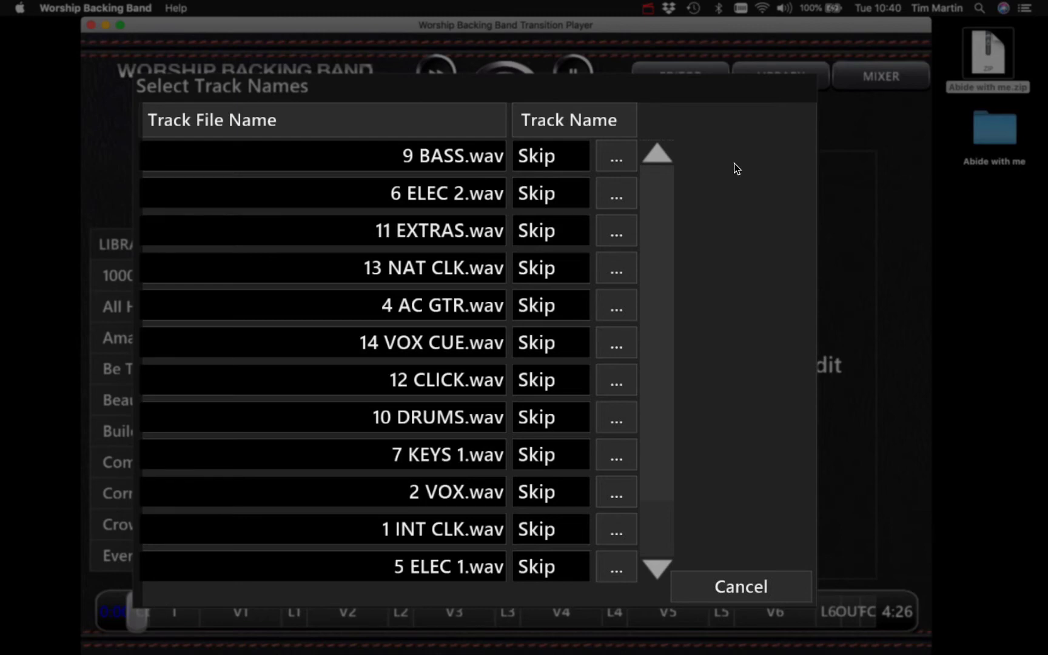
Step: Open the name choices for 9 BASS.wav and browse the Vocals and Keys name lists
click(617, 164)
click(616, 164)
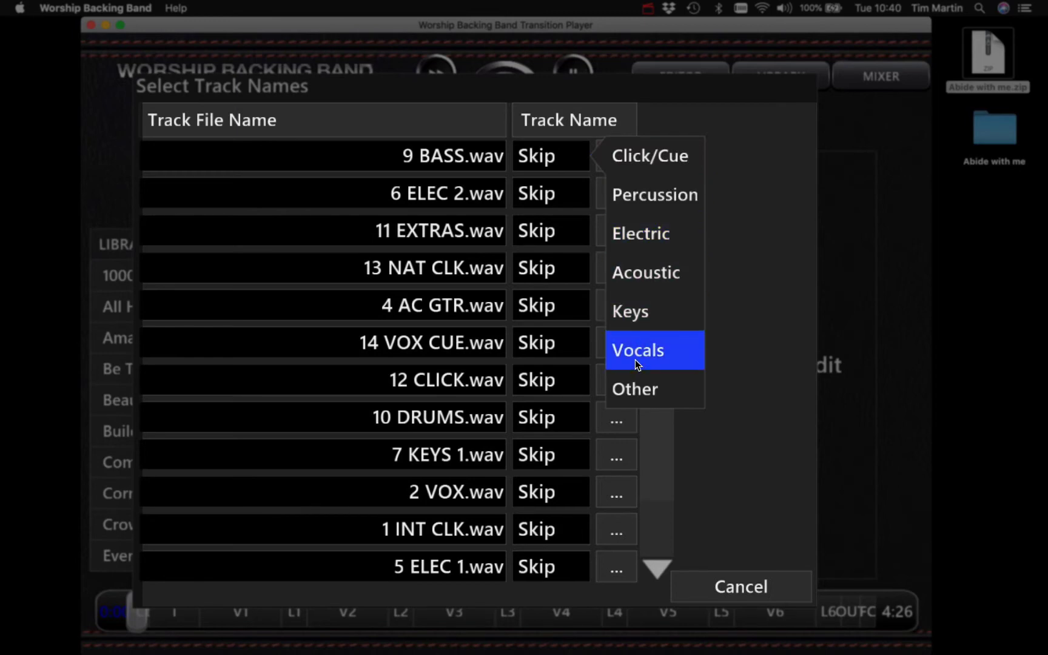
mouse_move(636, 360)
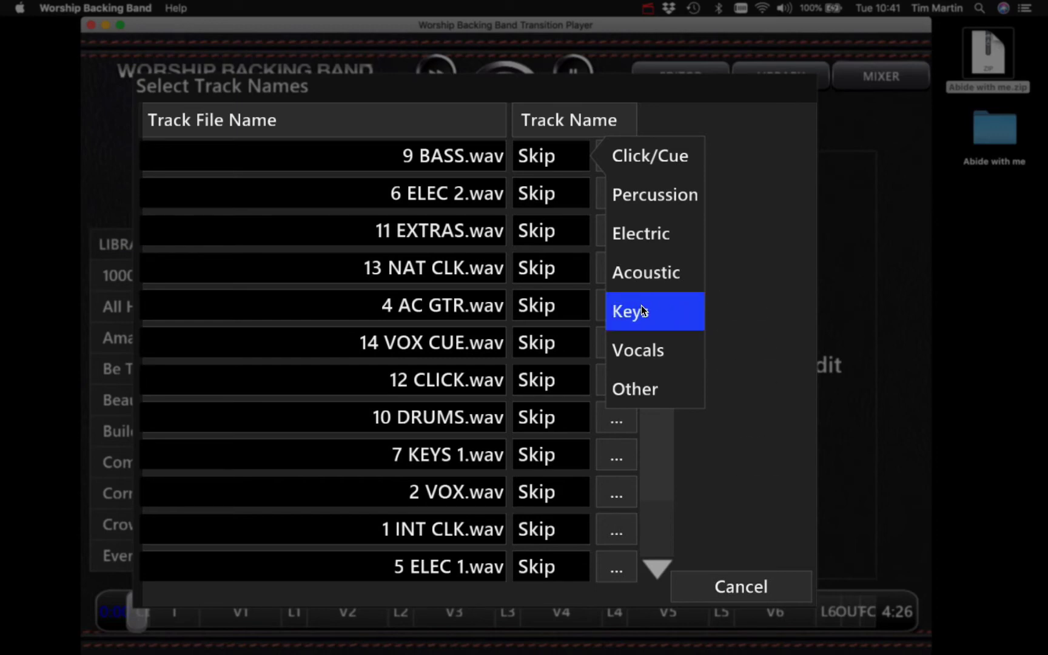
mouse_move(641, 306)
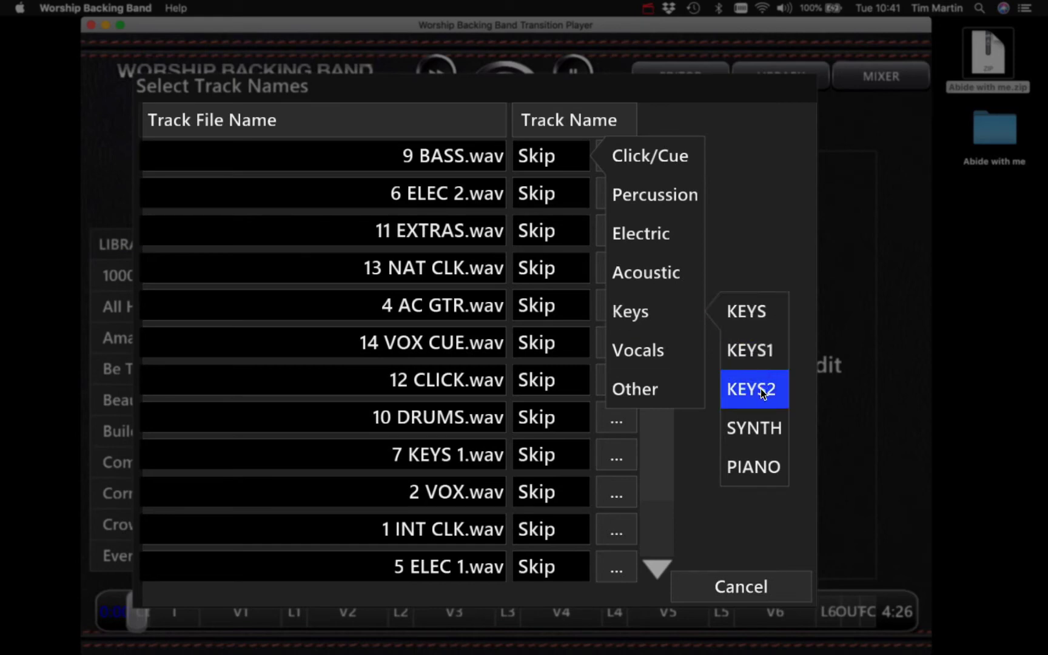
click(759, 464)
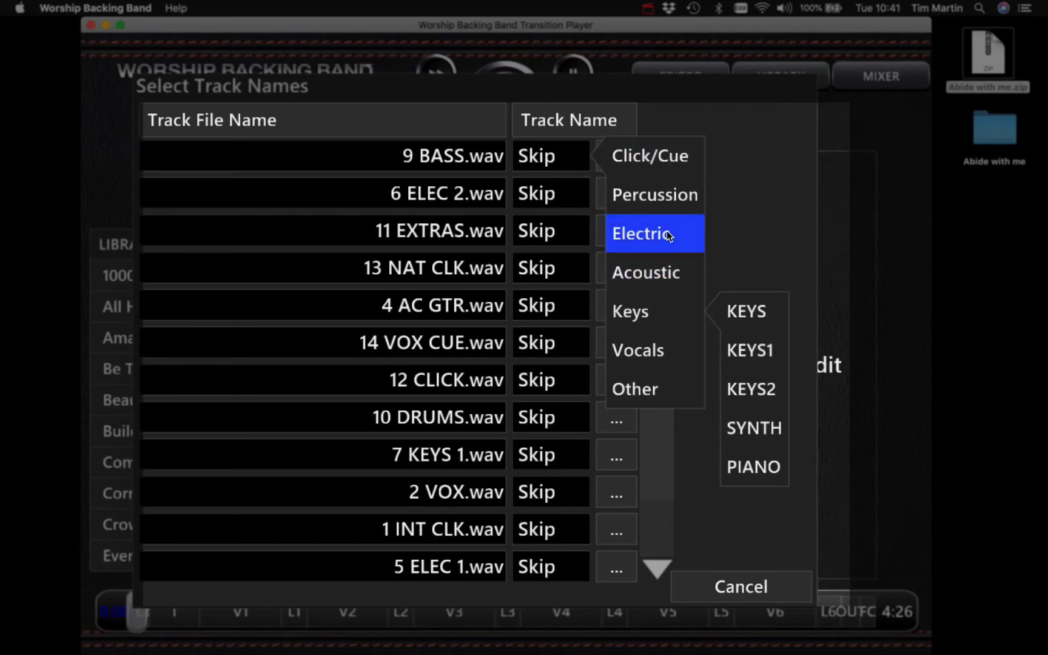
Step: Name 9 BASS.wav as BASS, 6 ELEC 2 as EG2, 11 EXTRAS as EXTRA, 13 NAT CLK as NAT CLK
click(741, 233)
click(616, 194)
mouse_move(643, 271)
click(742, 347)
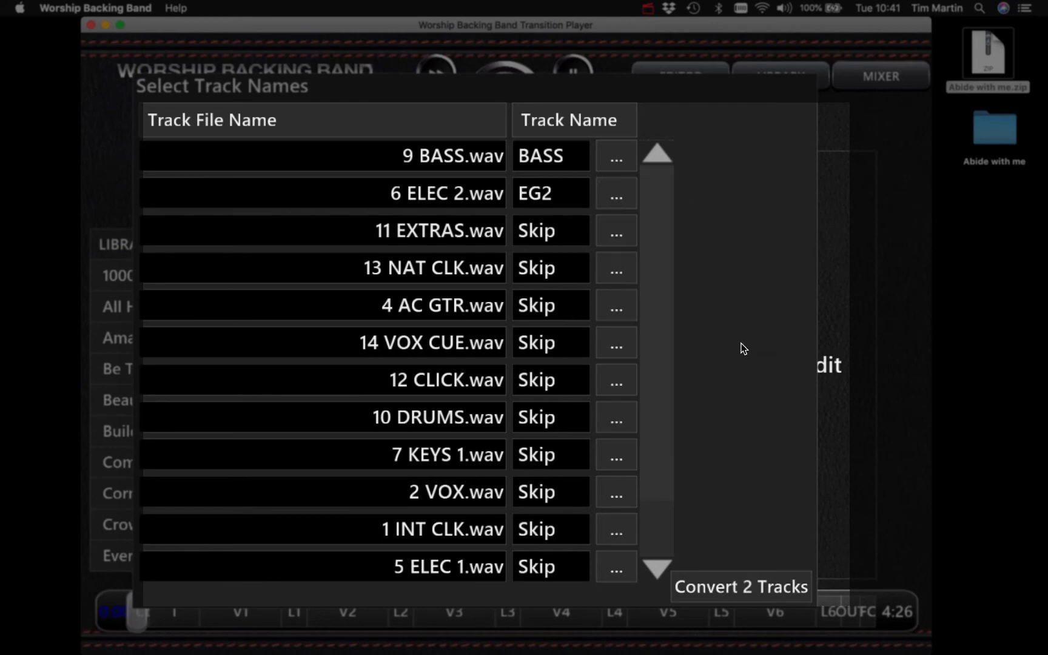
click(616, 236)
mouse_move(655, 463)
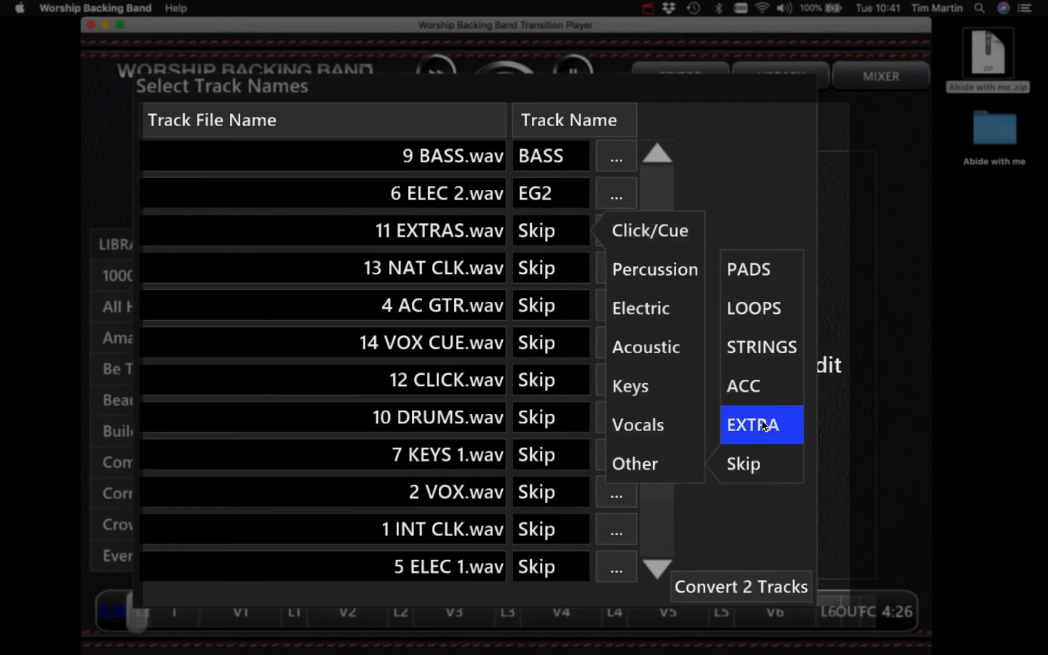
click(762, 421)
click(610, 276)
mouse_move(667, 268)
click(758, 346)
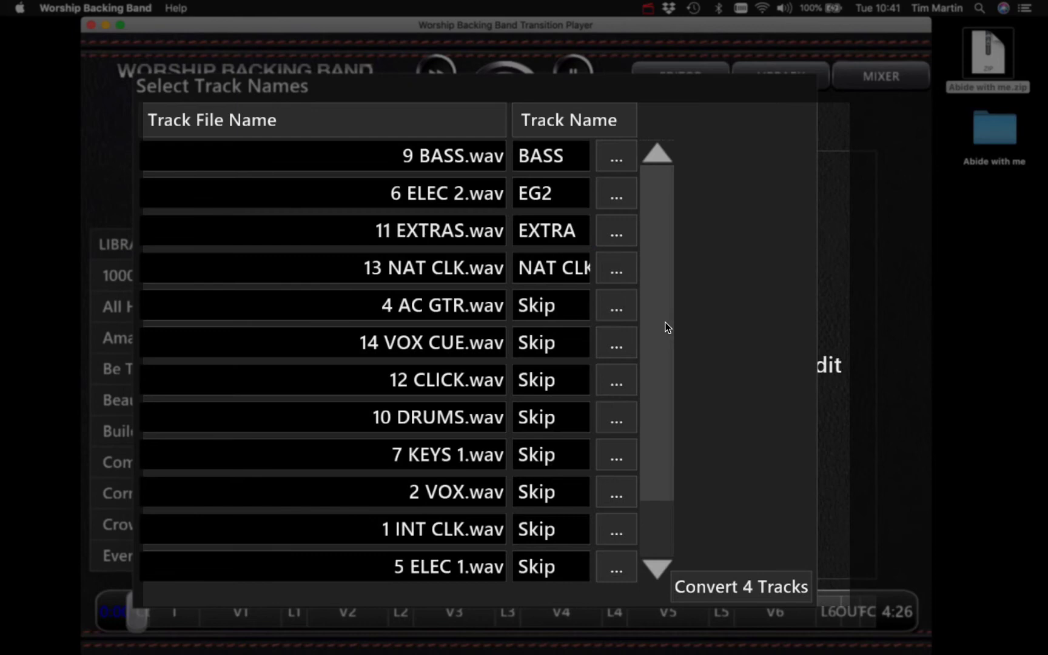
Step: Name 4 AC GTR.wav as AG and 8 KEYS 2.wav as KEYS2, checking the full list
click(616, 309)
mouse_move(704, 188)
click(800, 198)
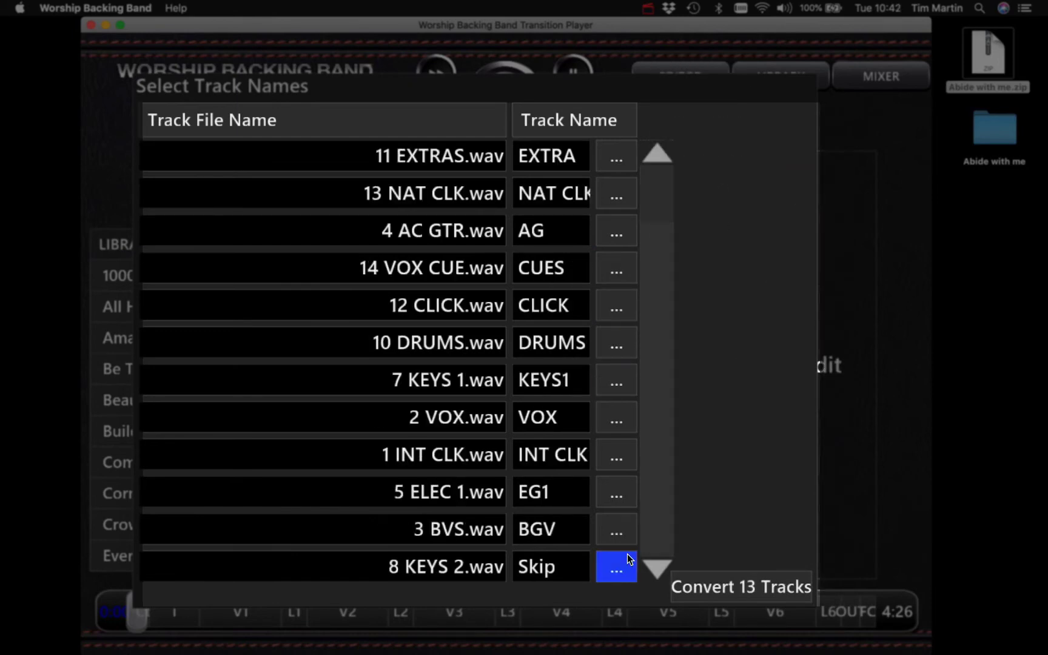
click(617, 569)
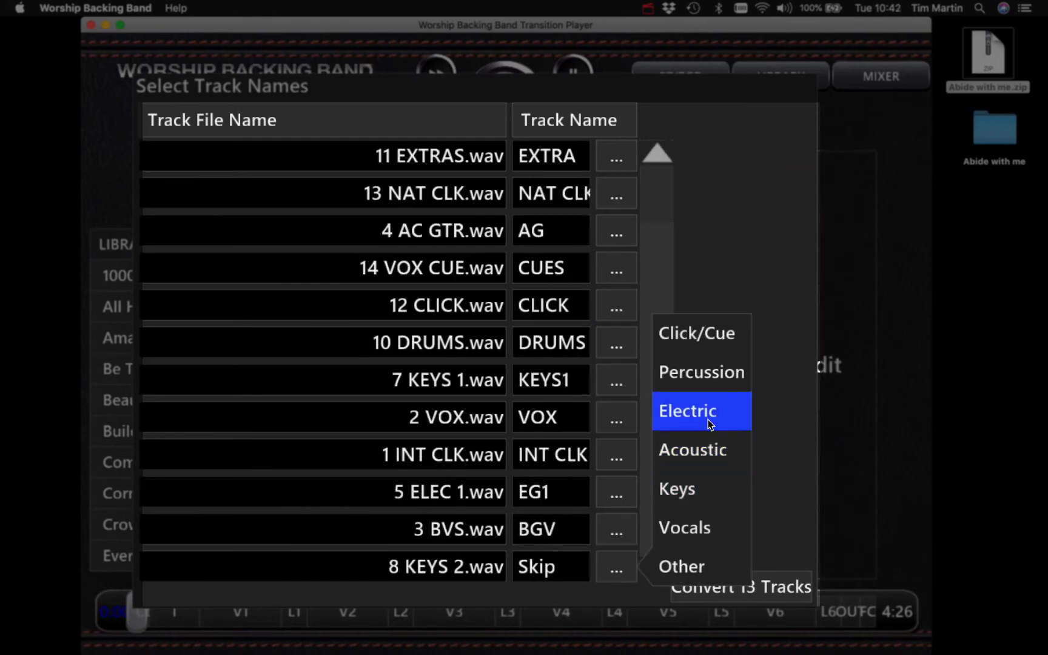
mouse_move(702, 499)
click(798, 412)
scroll(728, 327, down, 1)
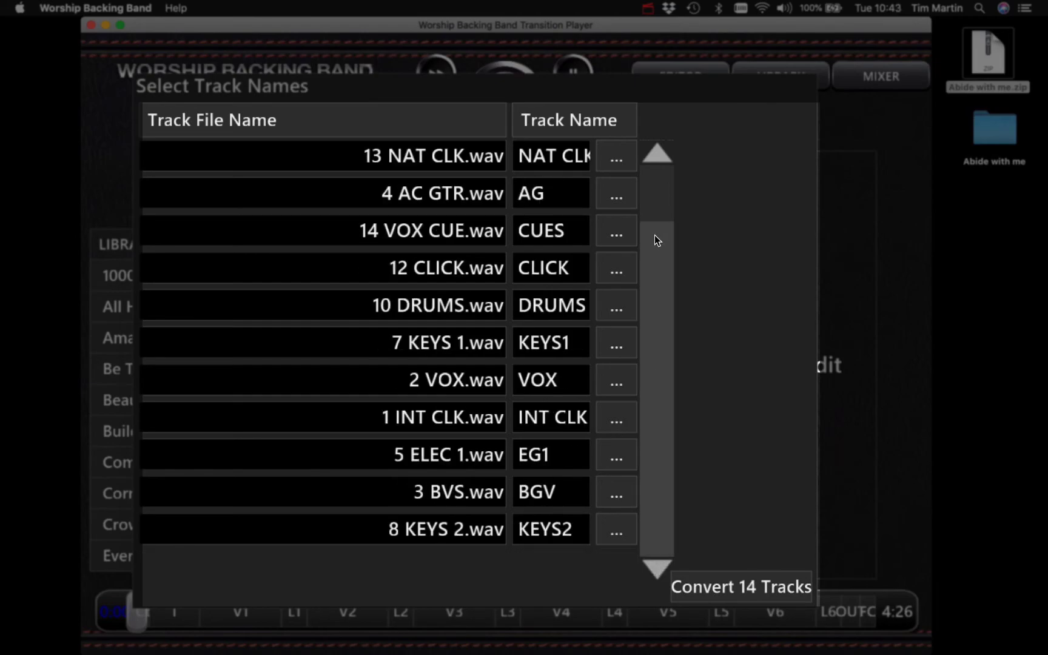
scroll(657, 200, up, 3)
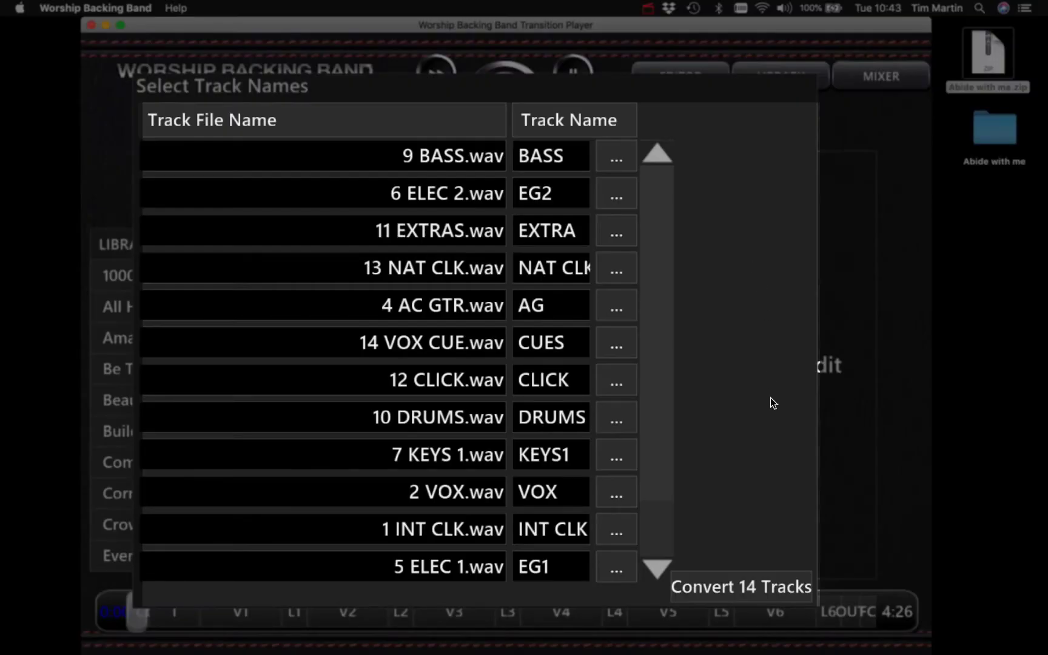
Step: Convert the 14 named tracks into the song Abide with me, accepting the lengthy conversion
click(748, 588)
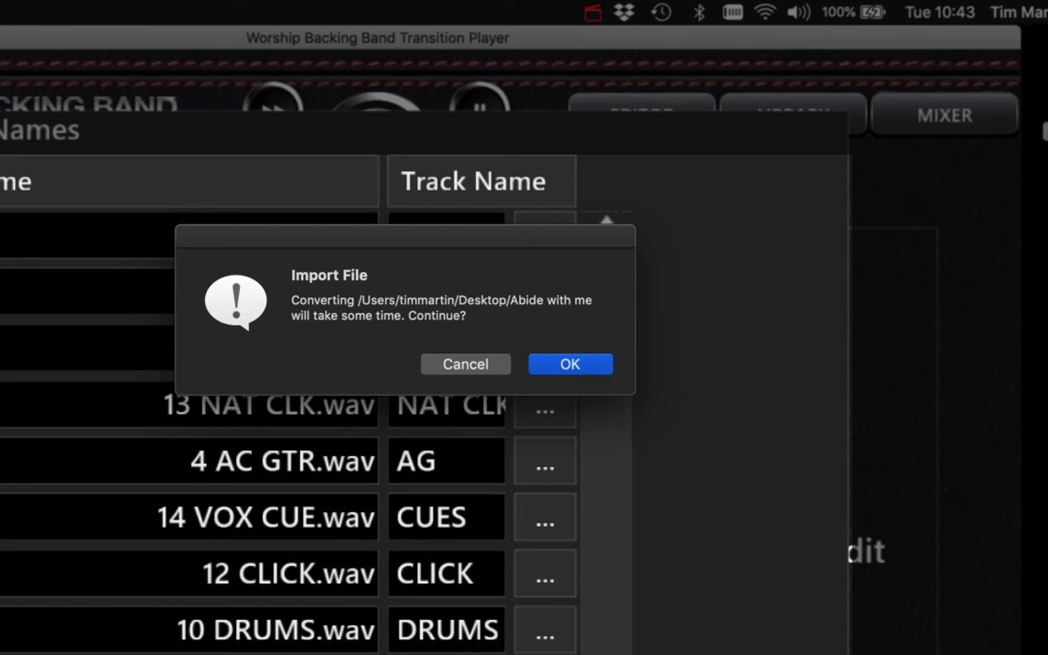
click(573, 365)
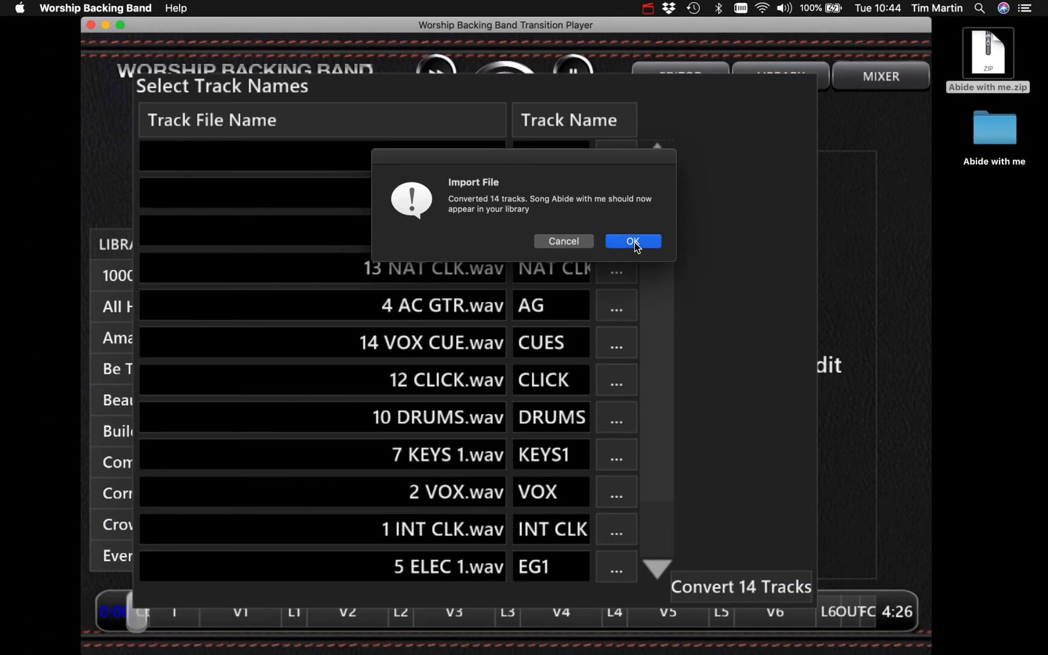
Step: Dismiss the conversion notice and load Abide with me (key G, 060 BPM) from the library
click(633, 241)
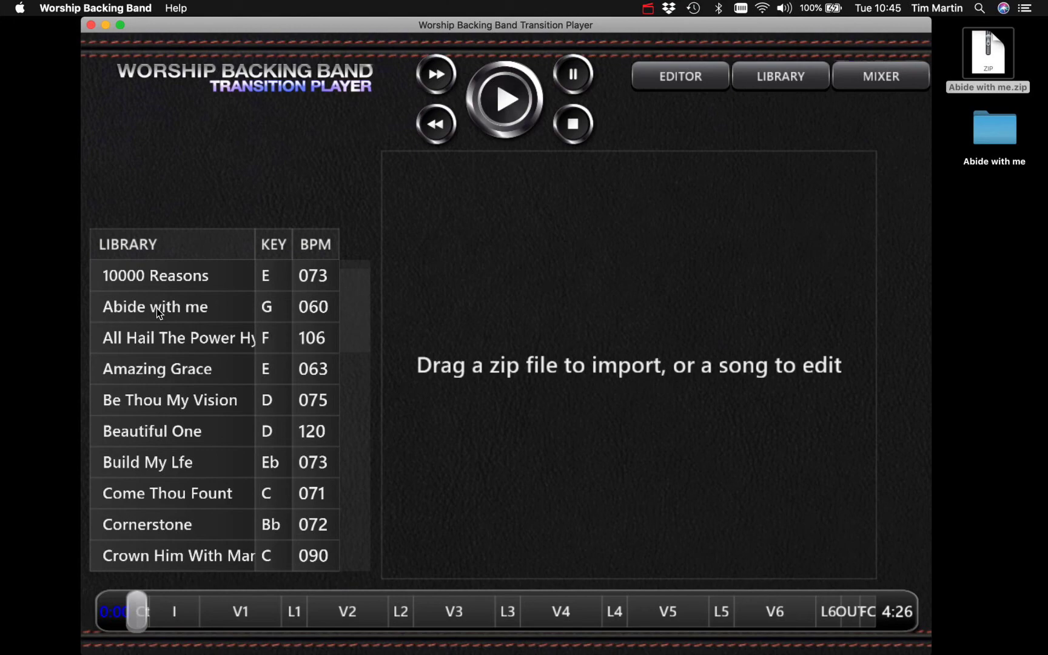
click(142, 310)
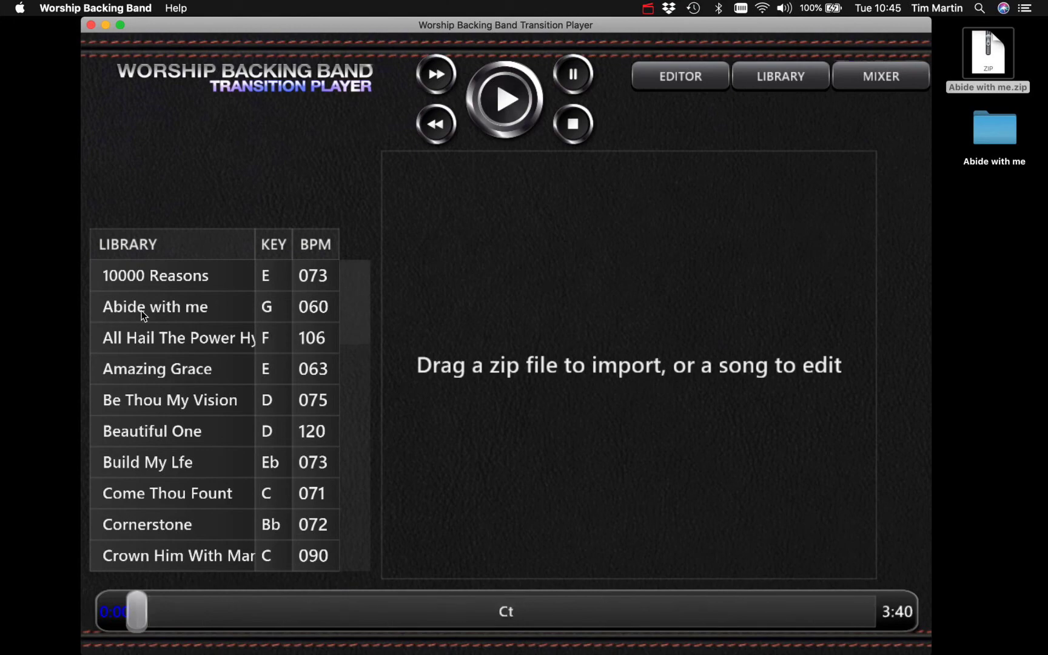
Step: Open Abide with me in the editor (Ct, 220 beats, 60.00, key G), check the mixer, return to library
drag(142, 310, 562, 392)
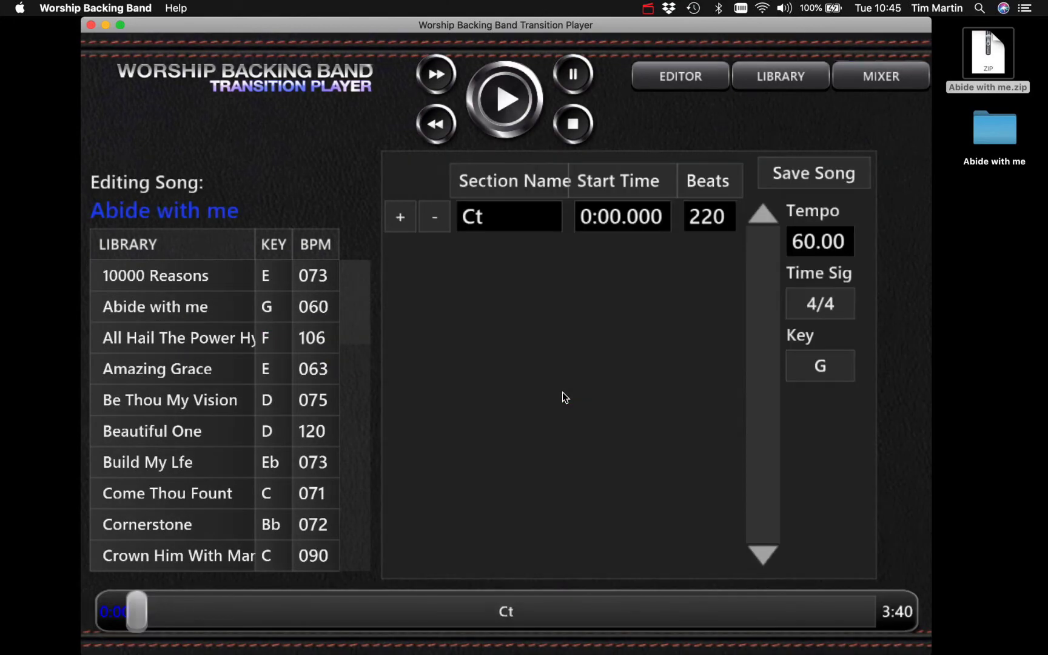
click(862, 82)
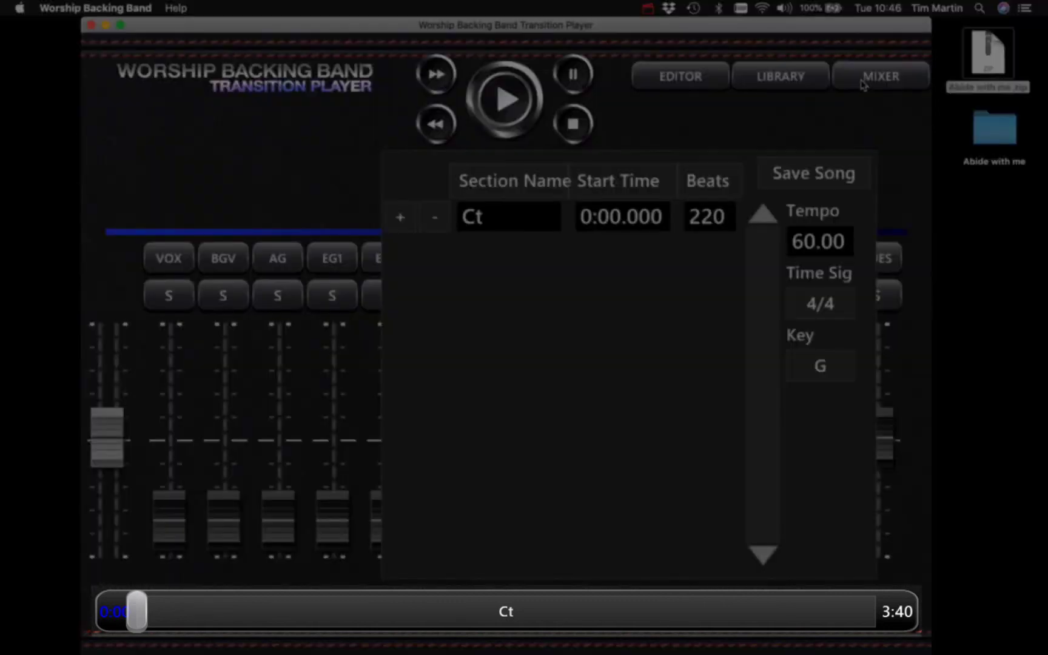
click(690, 82)
click(782, 81)
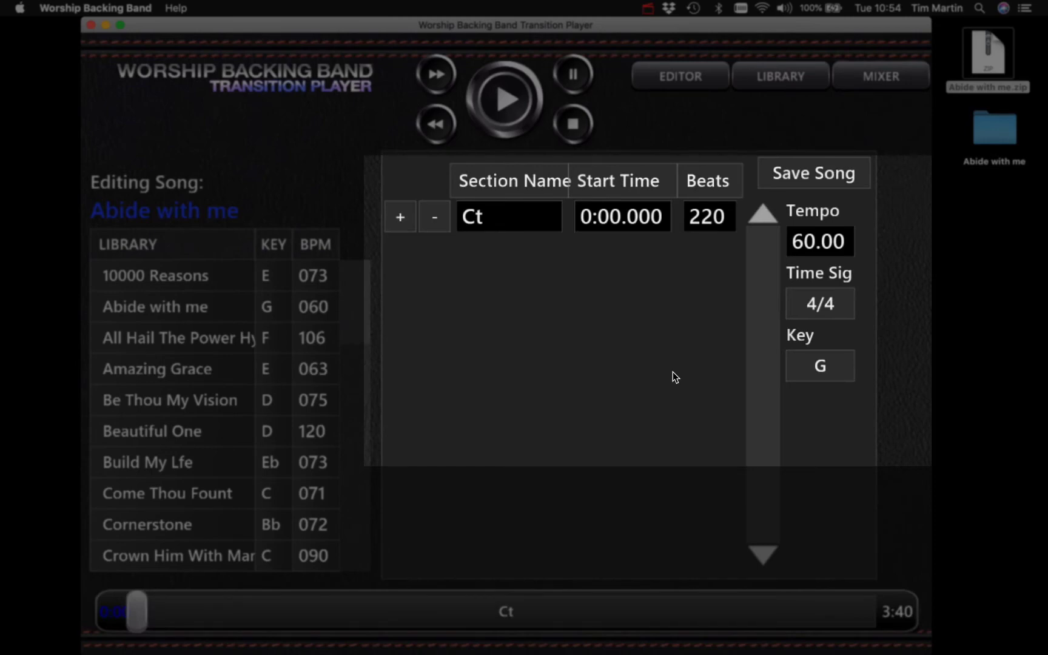
Step: Change Abide with me's tempo from 60.00 to 92.00, keep 4/4 time, and set the key to D
click(847, 242)
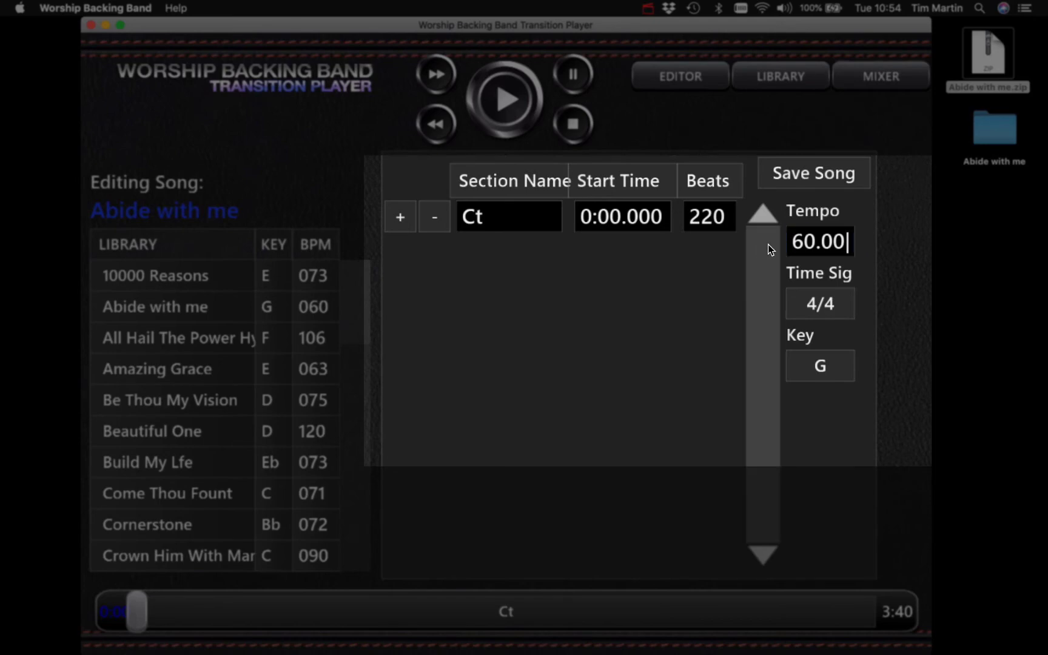
key(BackSpace)
key(BackSpace)
key(BackSpace)
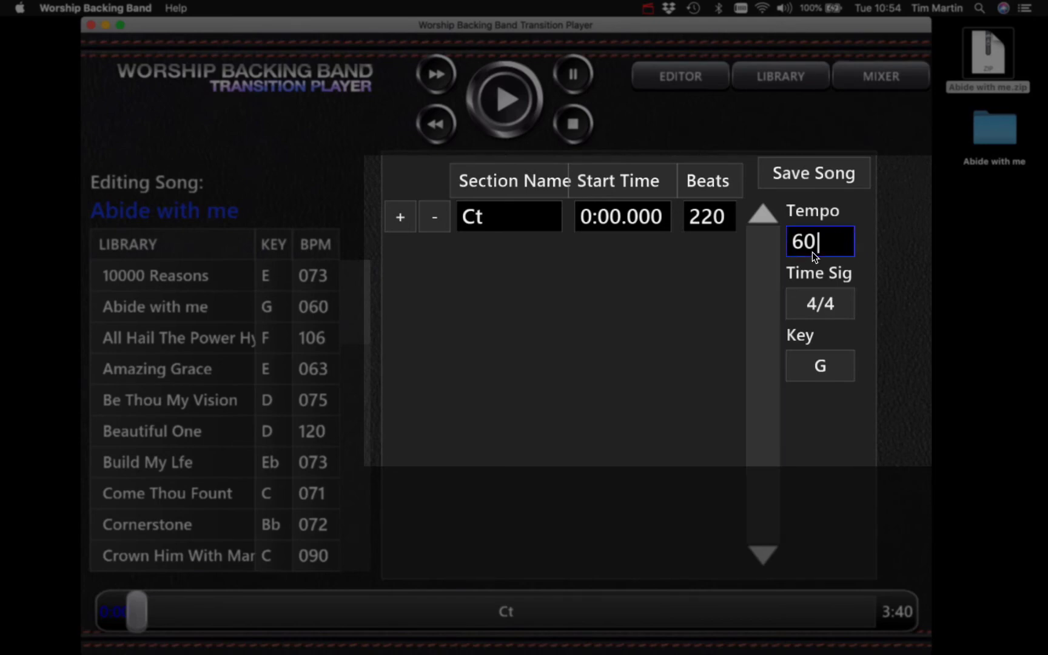
key(BackSpace)
key(BackSpace)
text(92.00)
click(814, 300)
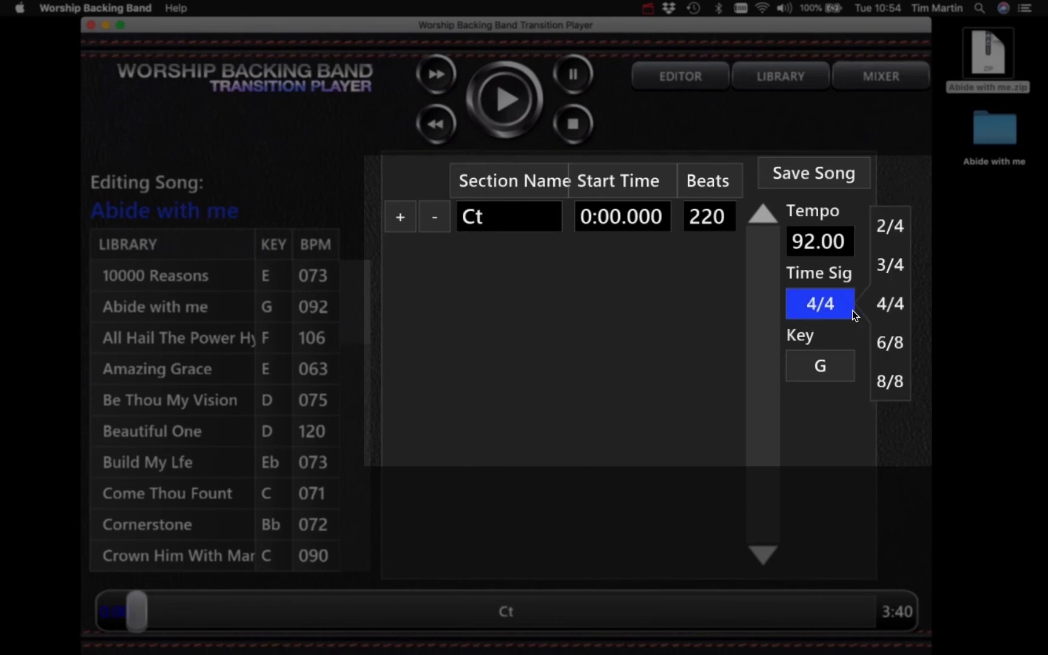
click(882, 306)
click(823, 365)
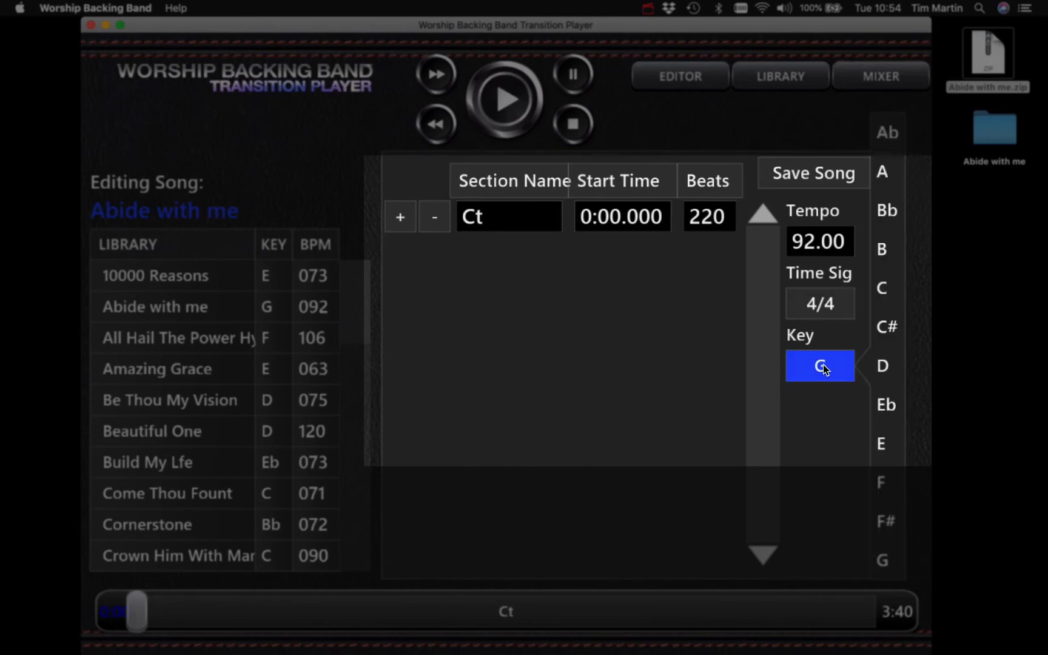
click(886, 366)
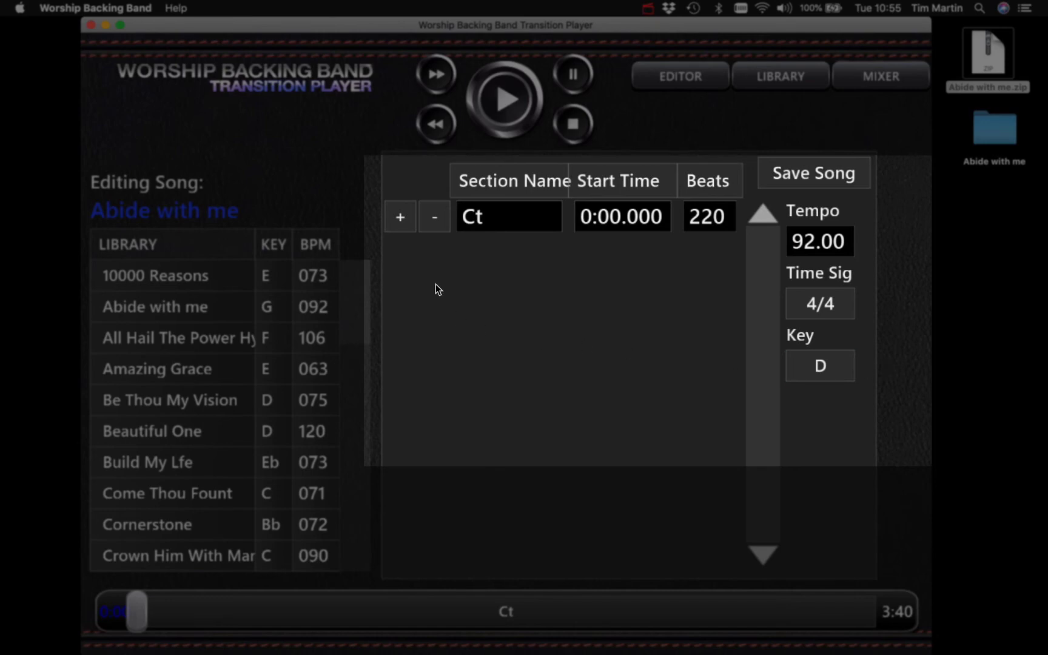
Step: Add four new sections and set the Ct section to 8 beats
click(400, 221)
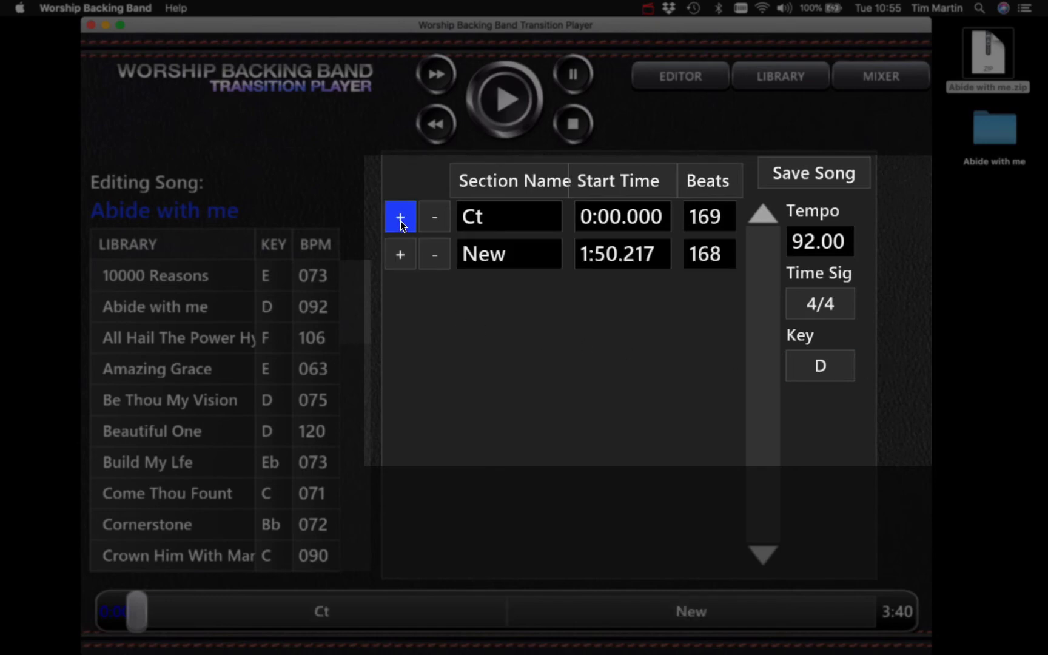
click(400, 220)
click(401, 221)
click(400, 221)
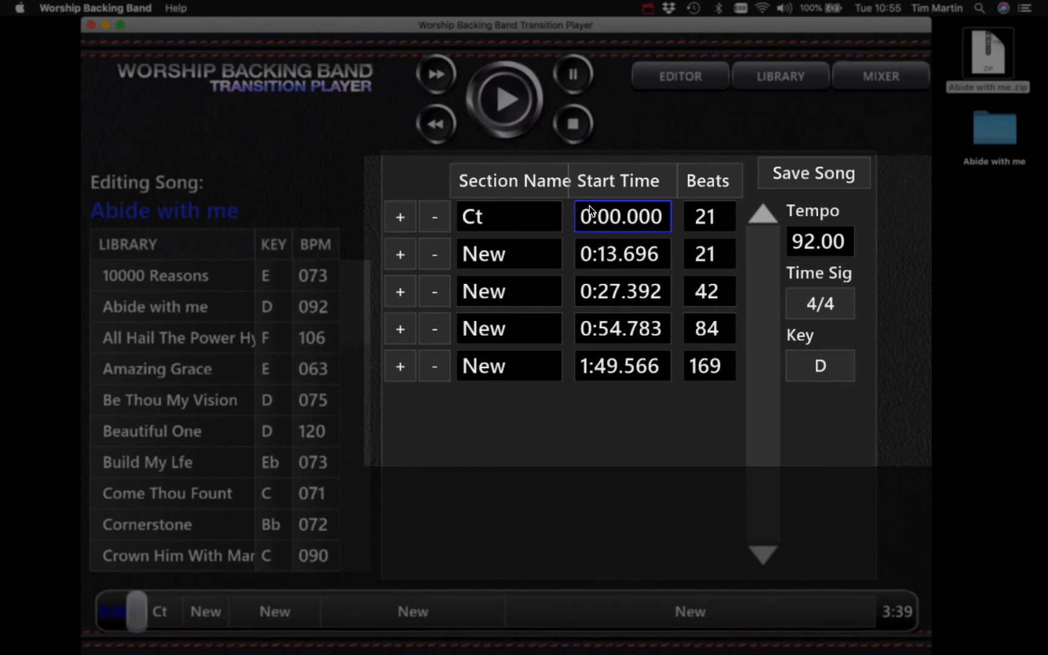
click(724, 224)
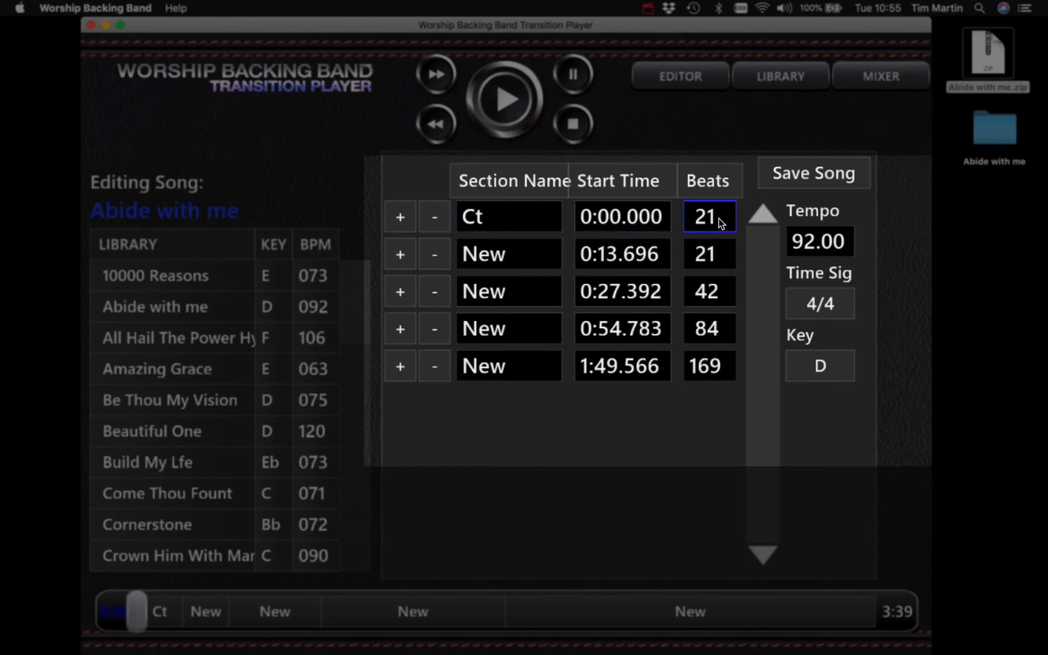
key(BackSpace)
key(BackSpace)
text(8)
Step: Name the second section Intro with 32 beats and rename the third section V1
click(717, 255)
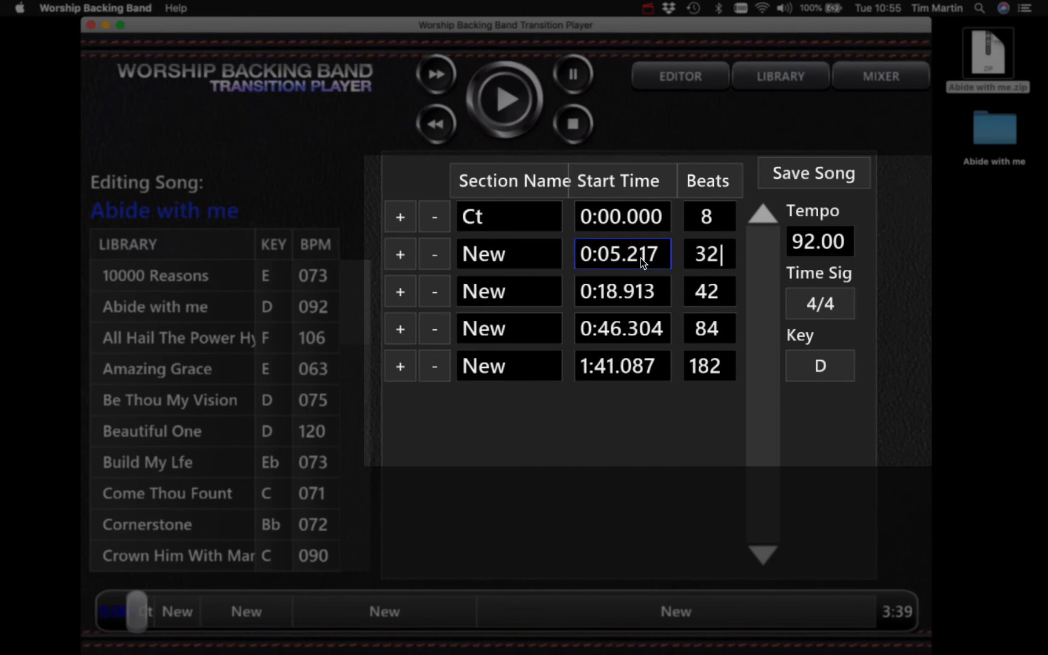
click(543, 259)
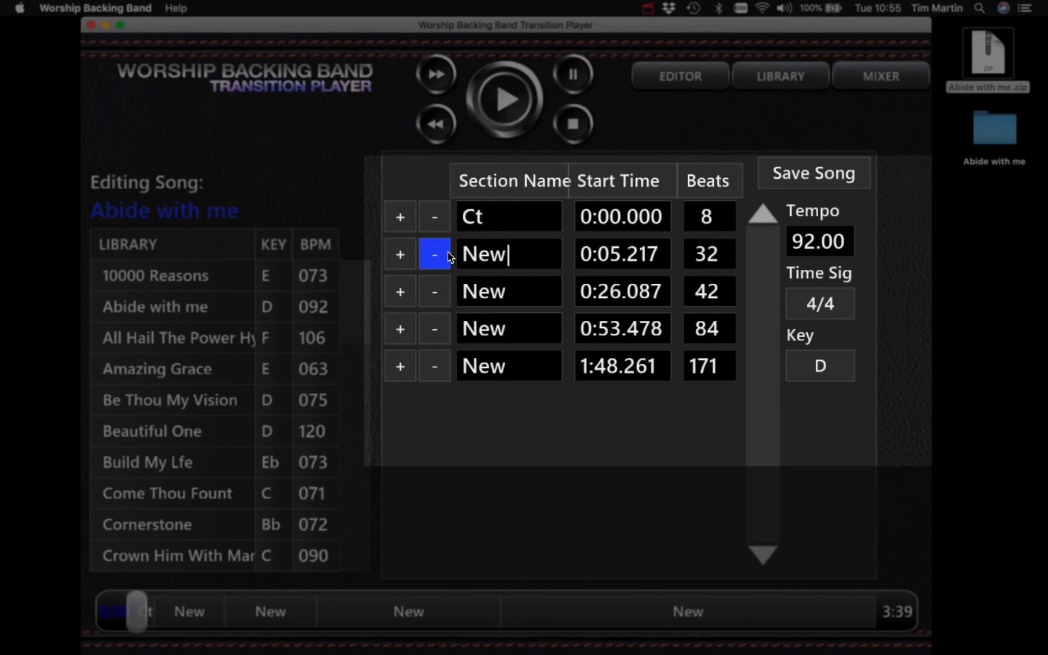
key(BackSpace)
key(BackSpace)
click(516, 294)
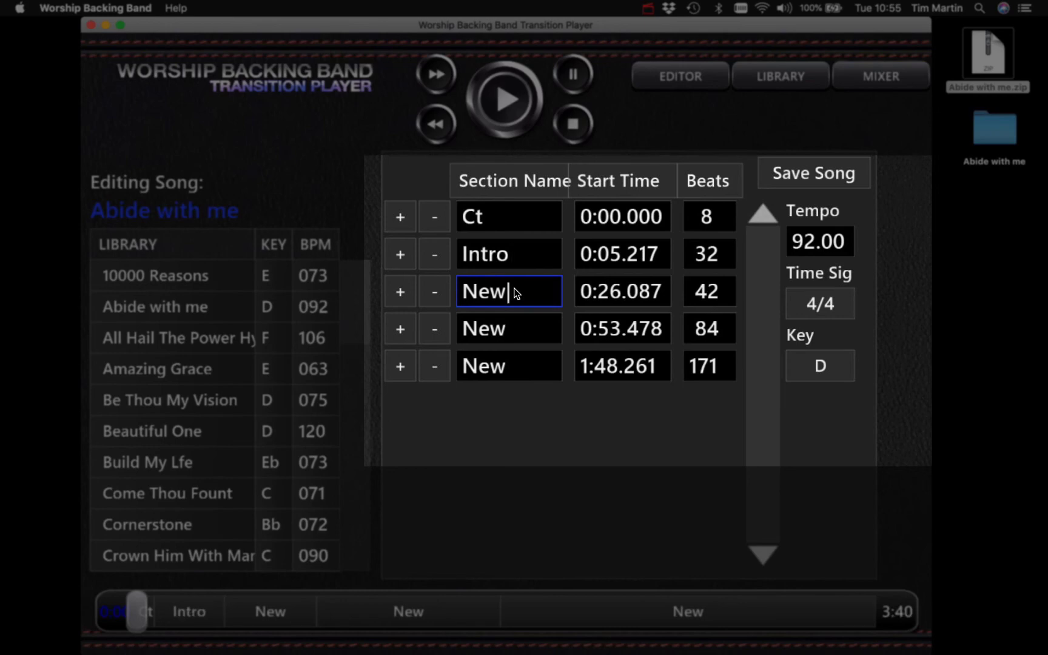
key(BackSpace)
key(BackSpace)
key(BackSpace)
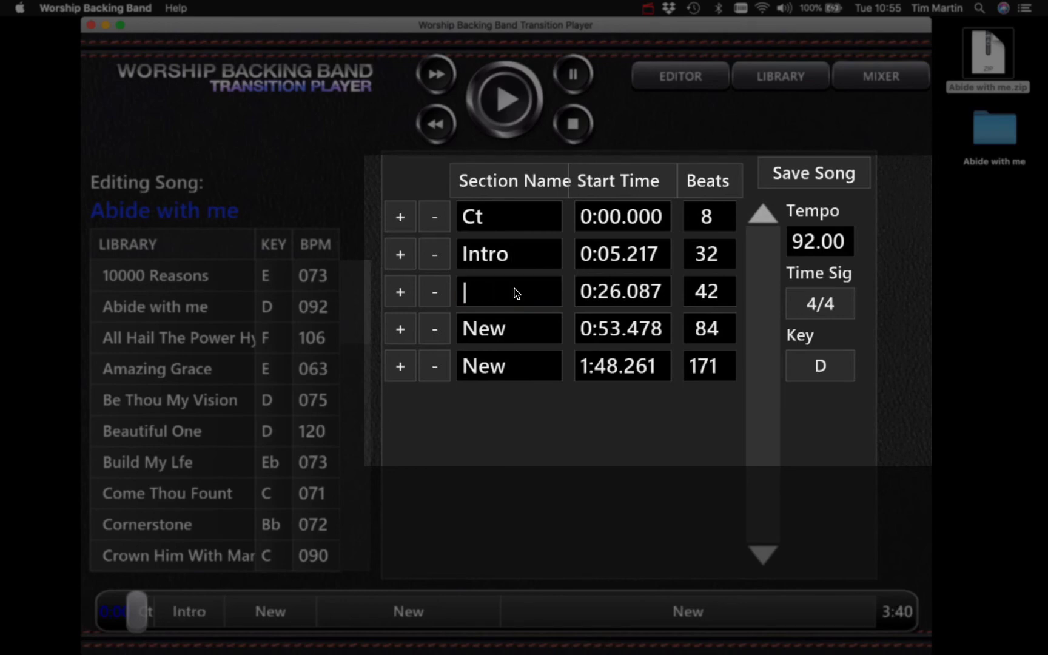
text(V1)
Step: Give V1 32 beats and name the fourth section C1 with 32 beats
click(716, 292)
key(BackSpace)
key(BackSpace)
text(32)
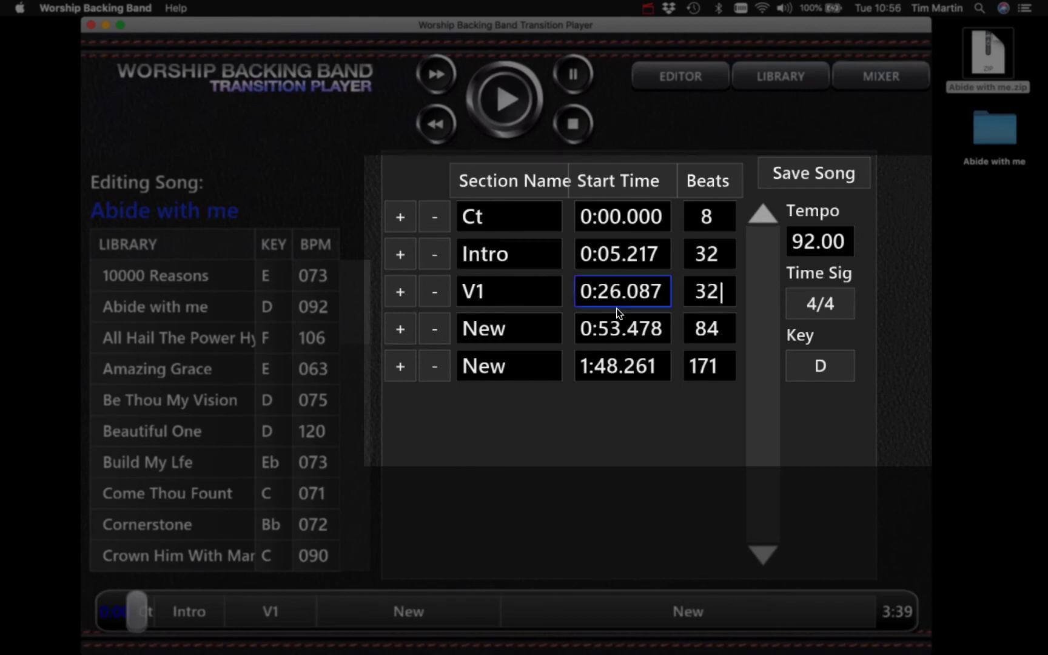
click(526, 336)
click(522, 334)
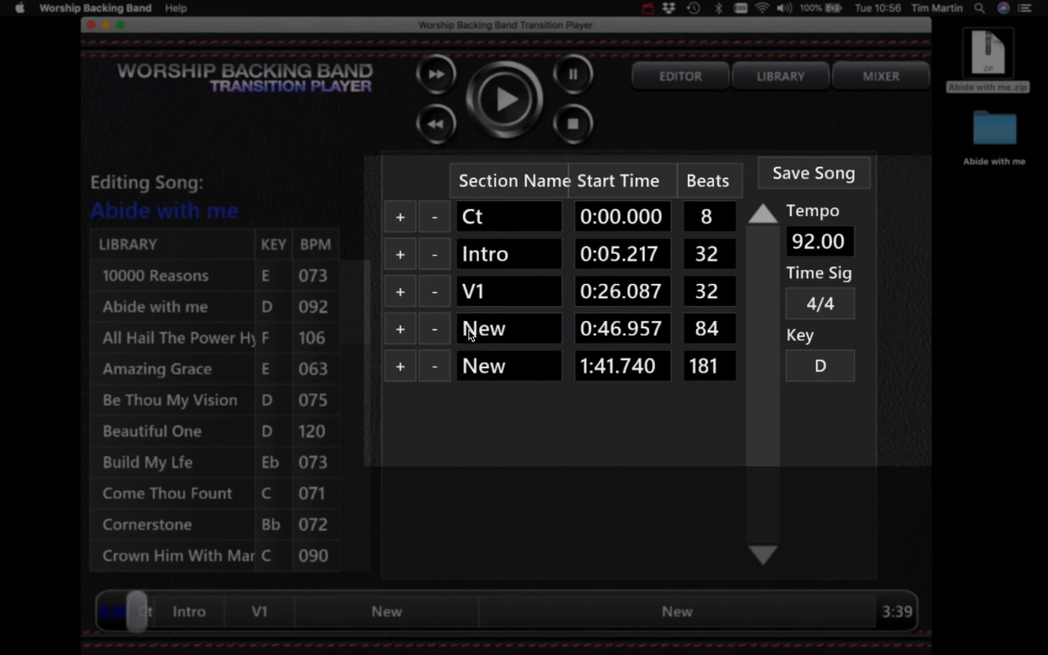
key(BackSpace)
key(BackSpace)
key(BackSpace)
text(C1)
click(725, 331)
key(BackSpace)
key(BackSpace)
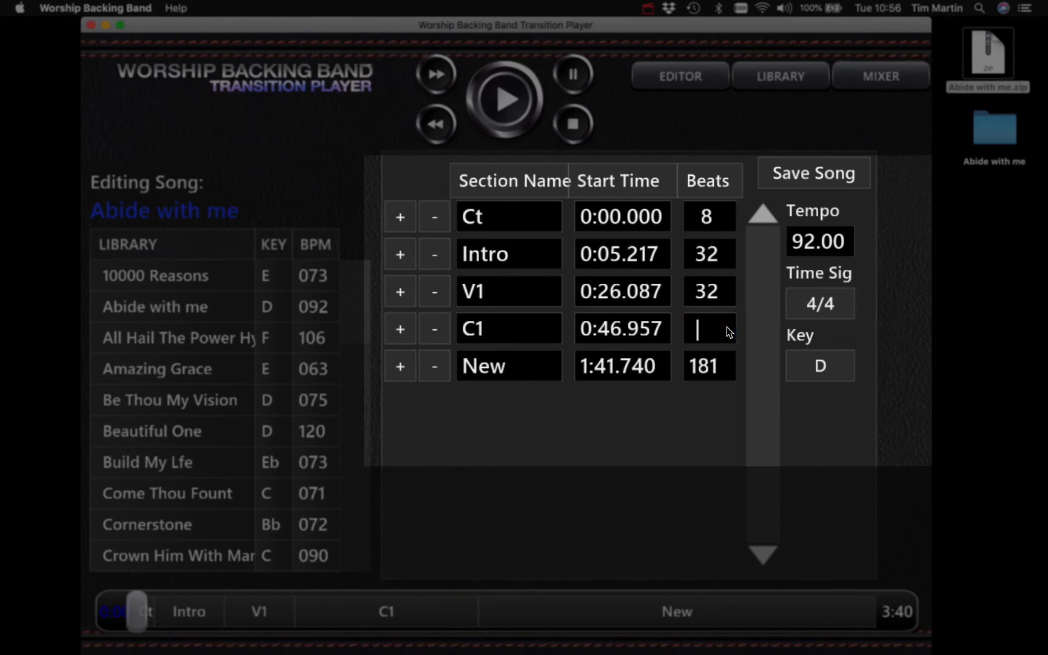
text(32)
Step: Add two more sections and name the fifth one L2 with 32 beats
click(402, 375)
click(403, 375)
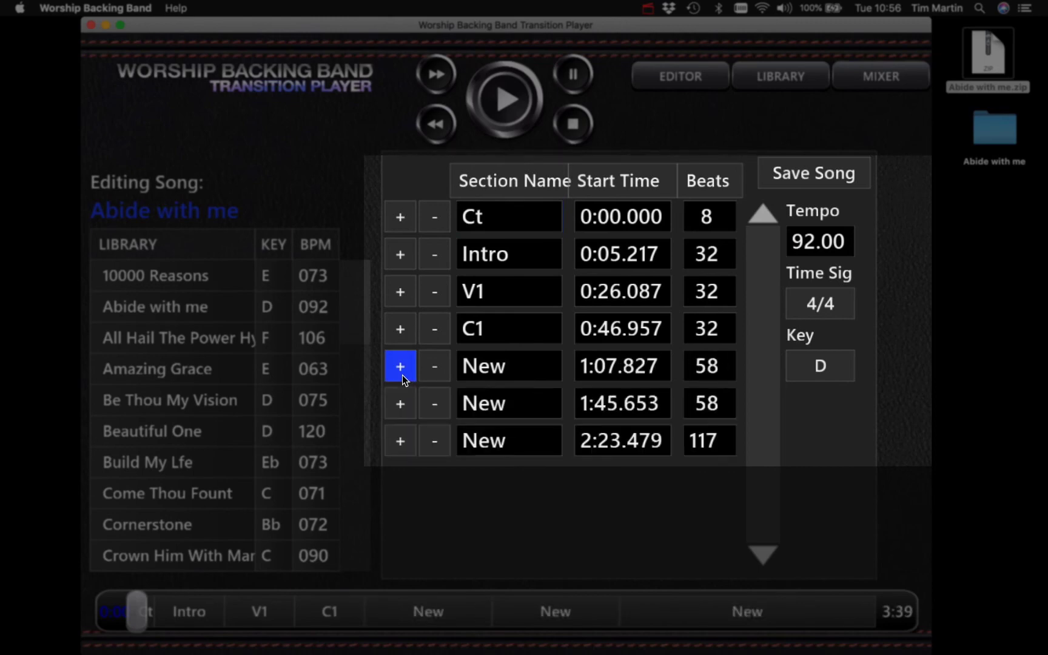
click(524, 369)
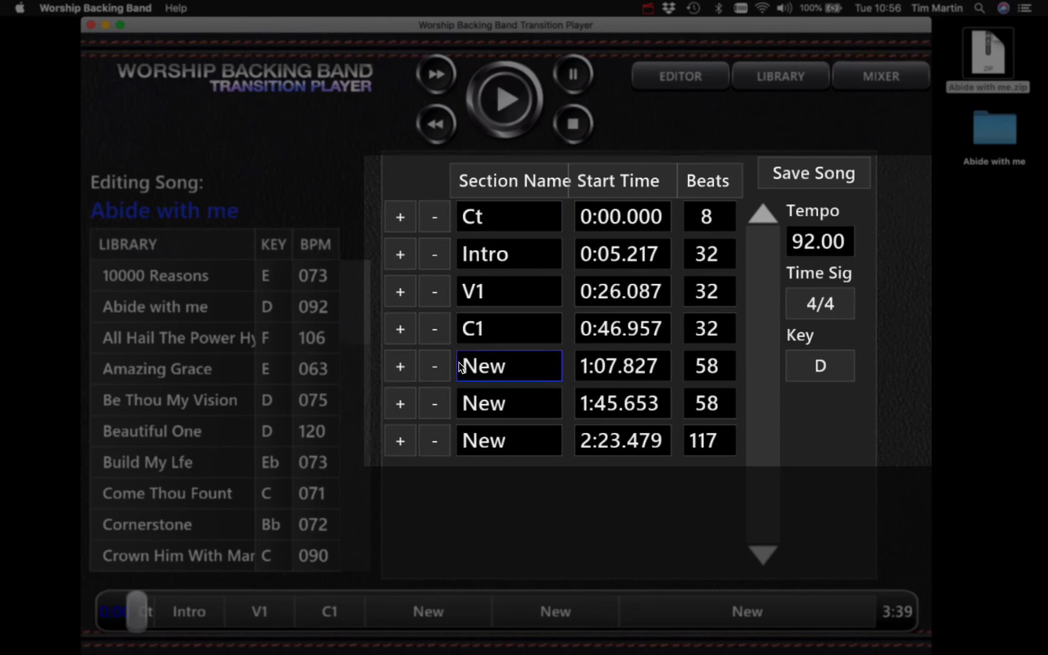
key(BackSpace)
key(BackSpace)
key(BackSpace)
text(L2)
click(717, 367)
key(BackSpace)
key(BackSpace)
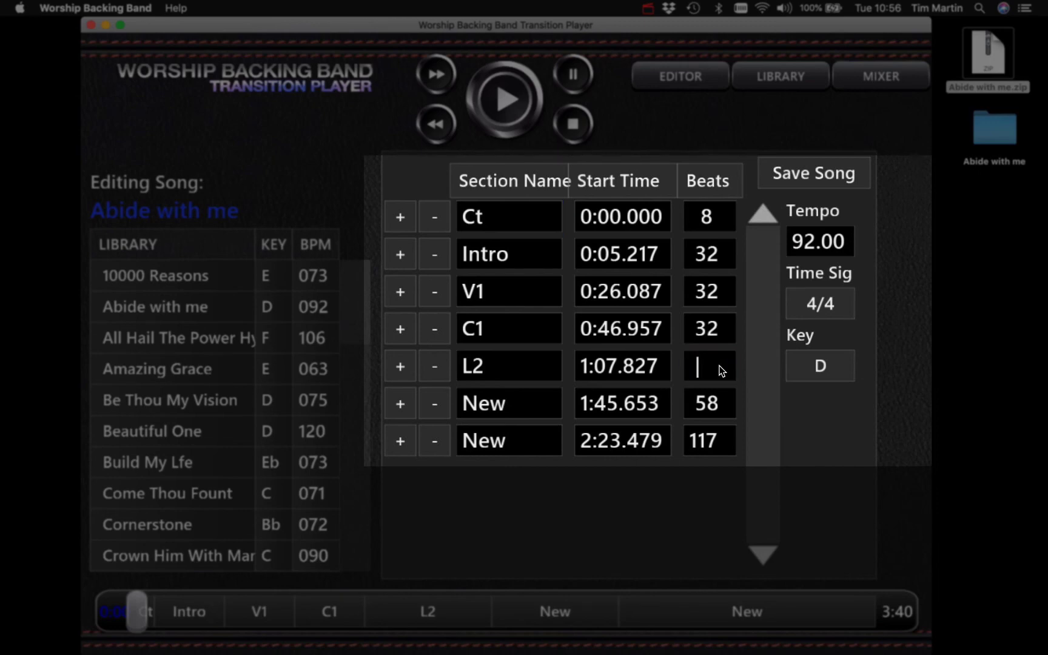
text(32)
Step: Save the song, play Abide with me in the mixer, stop it, and return to the Library
click(835, 173)
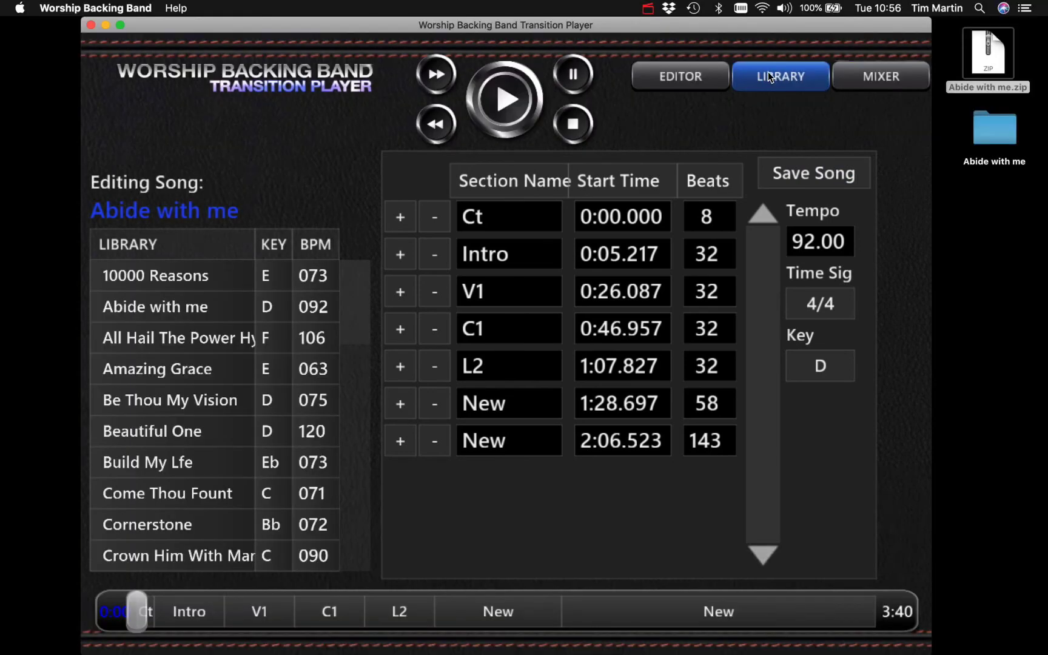
click(866, 82)
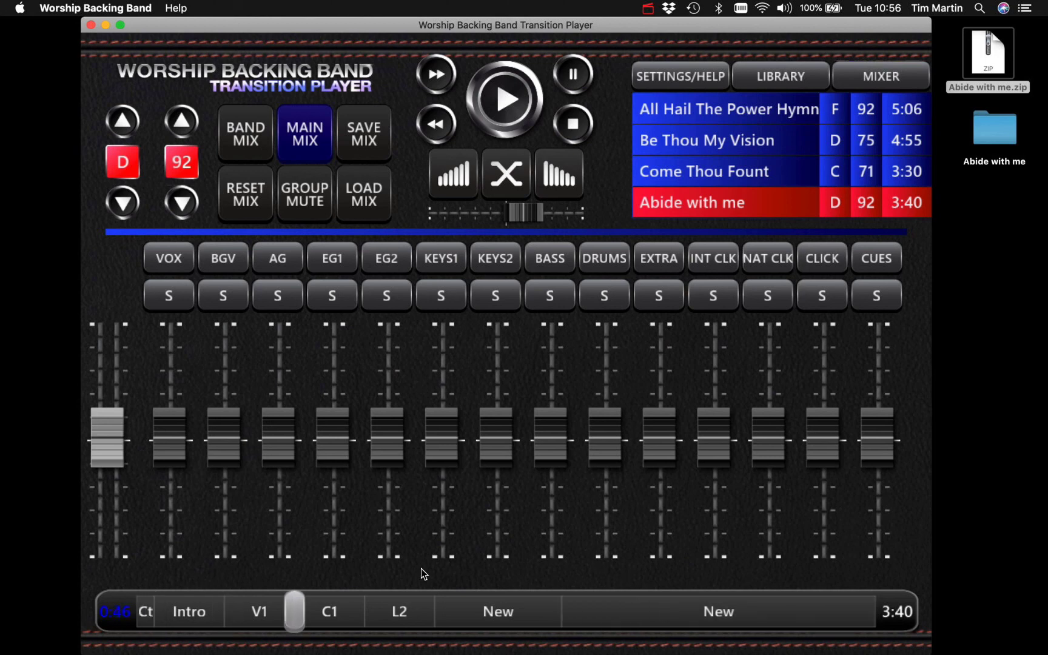
key(space)
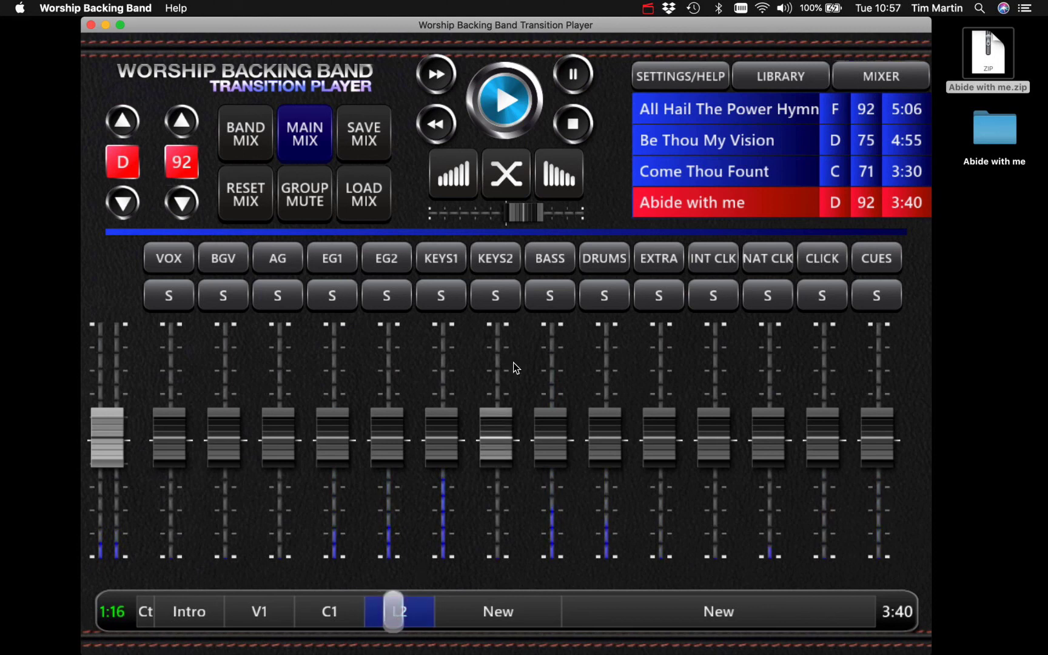
click(577, 88)
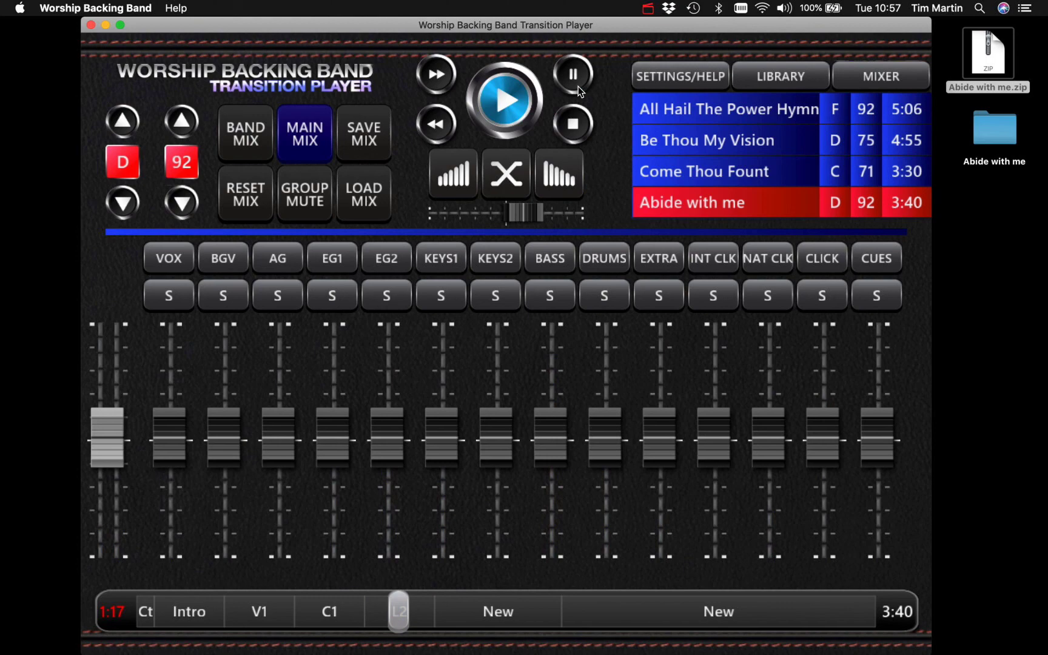
click(788, 76)
Step: Load Abide with me into the editor, rename the sixth section V2, and save
click(788, 76)
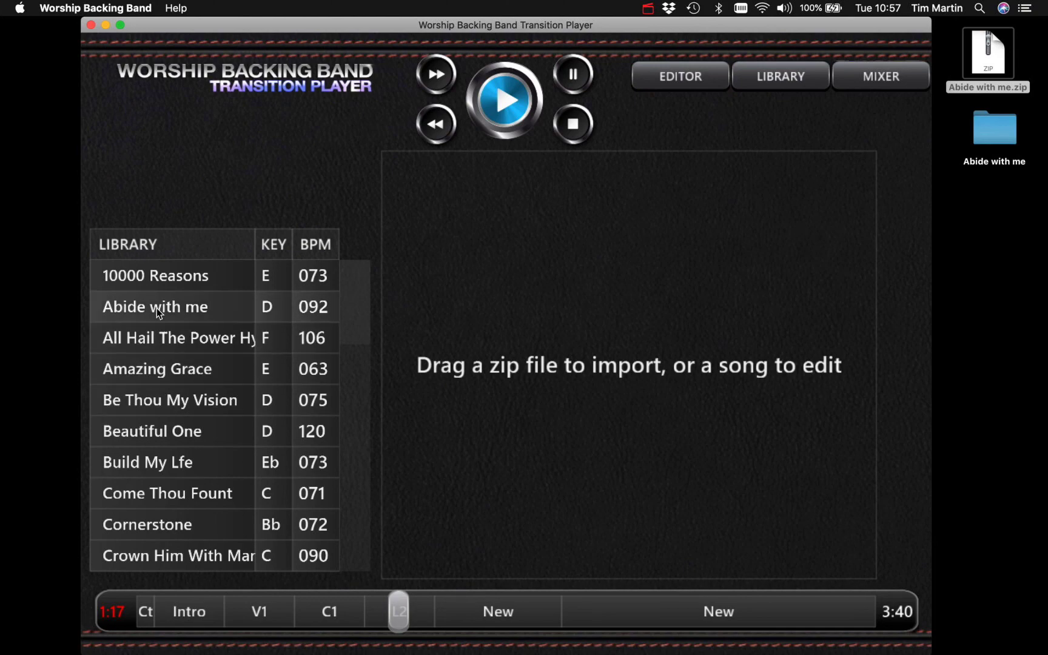
drag(159, 313, 627, 365)
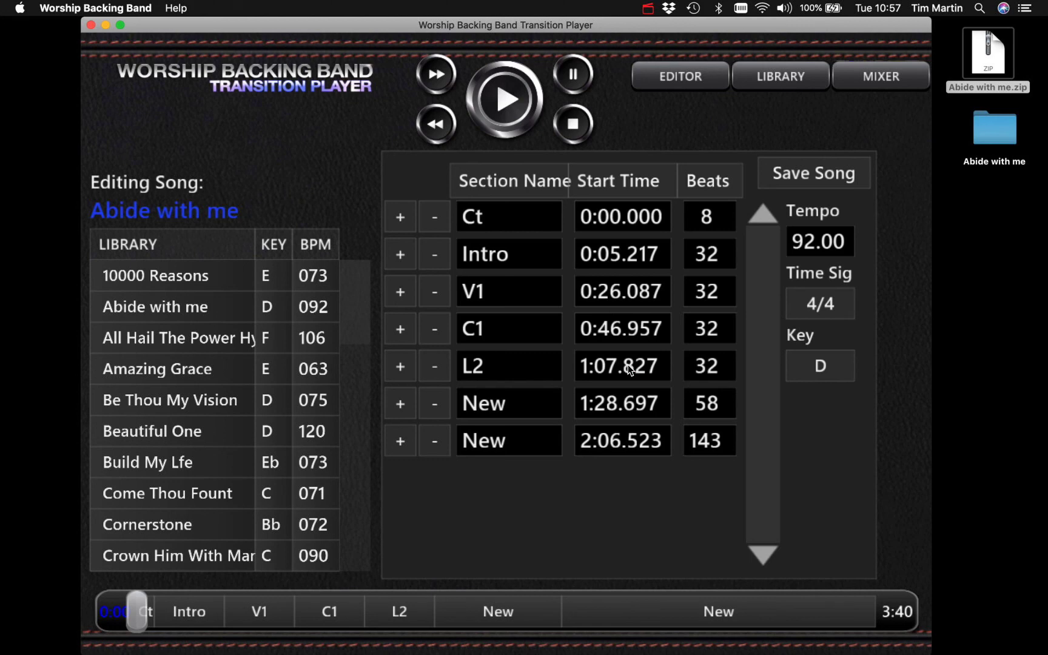
click(535, 409)
key(BackSpace)
key(BackSpace)
key(BackSpace)
text(V2)
click(728, 406)
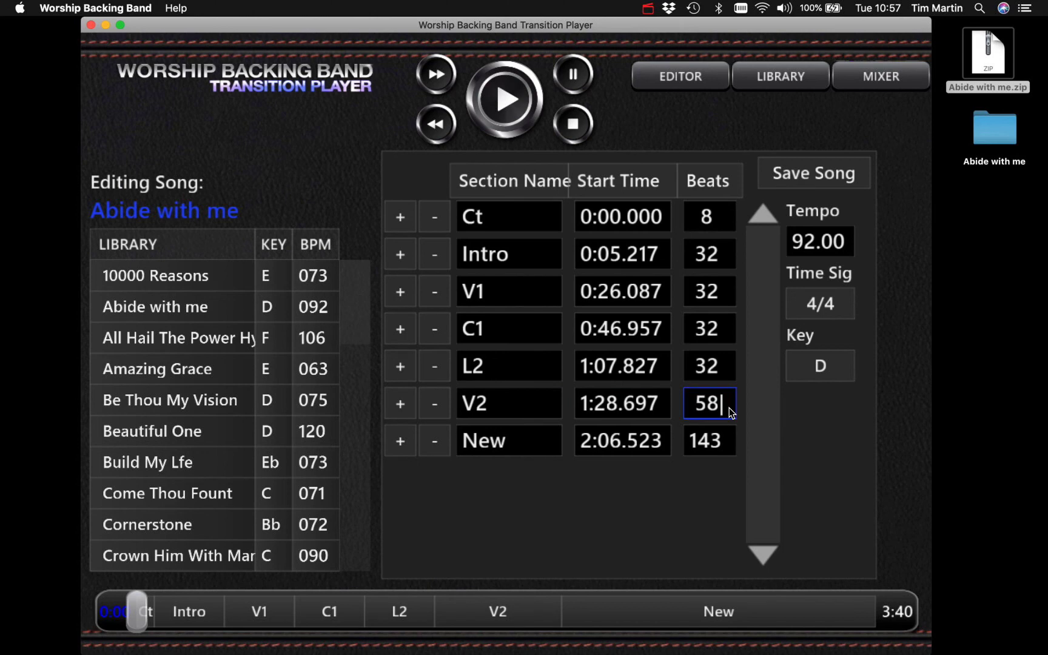
key(BackSpace)
key(BackSpace)
click(814, 174)
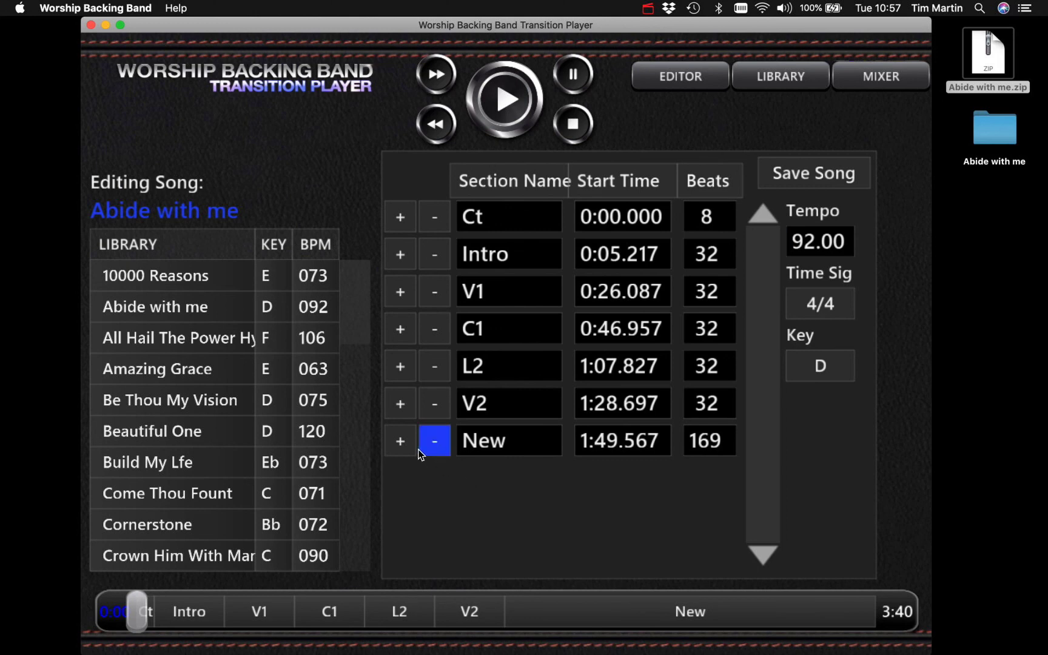
Step: Add a section after the last one, then remove the extra New section
click(400, 441)
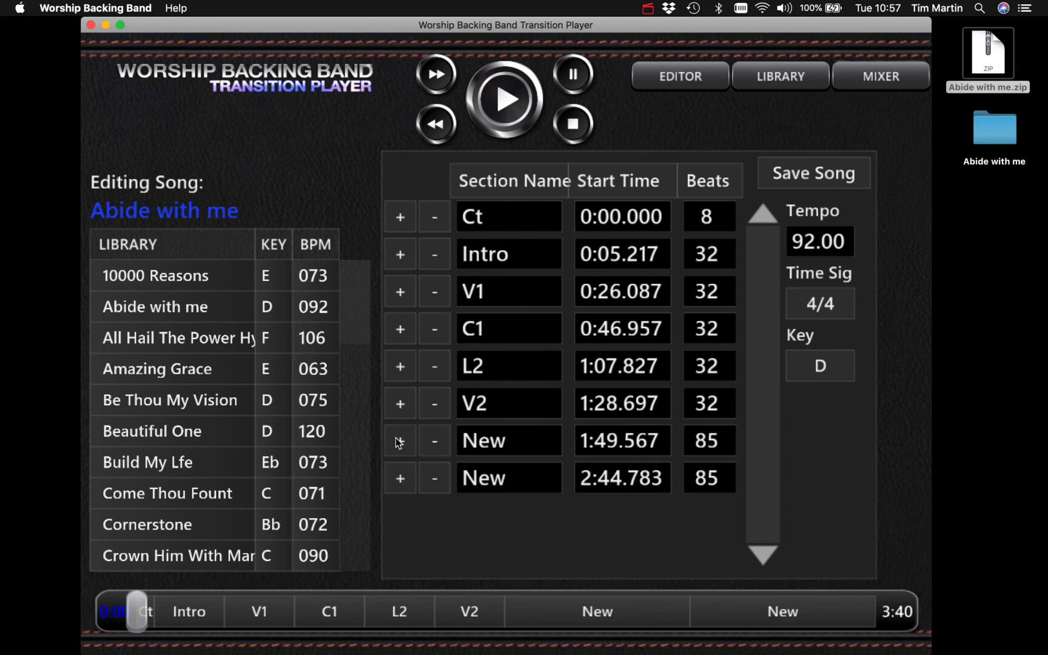
click(443, 445)
click(437, 443)
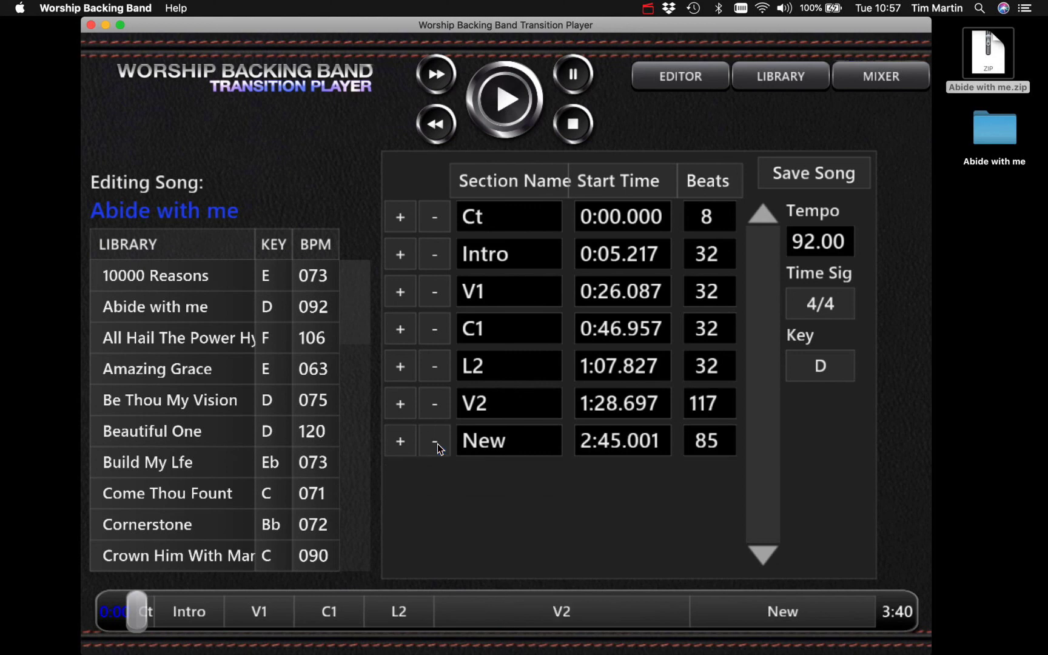
Step: Save the updated Abide with me and switch to the mixer view
click(834, 170)
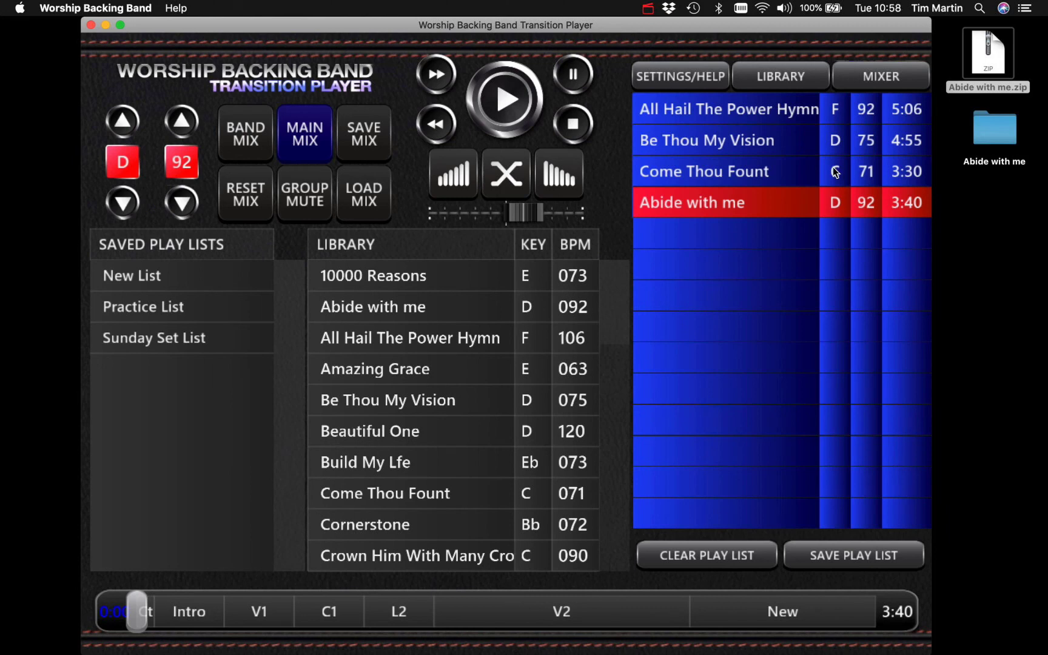
click(868, 78)
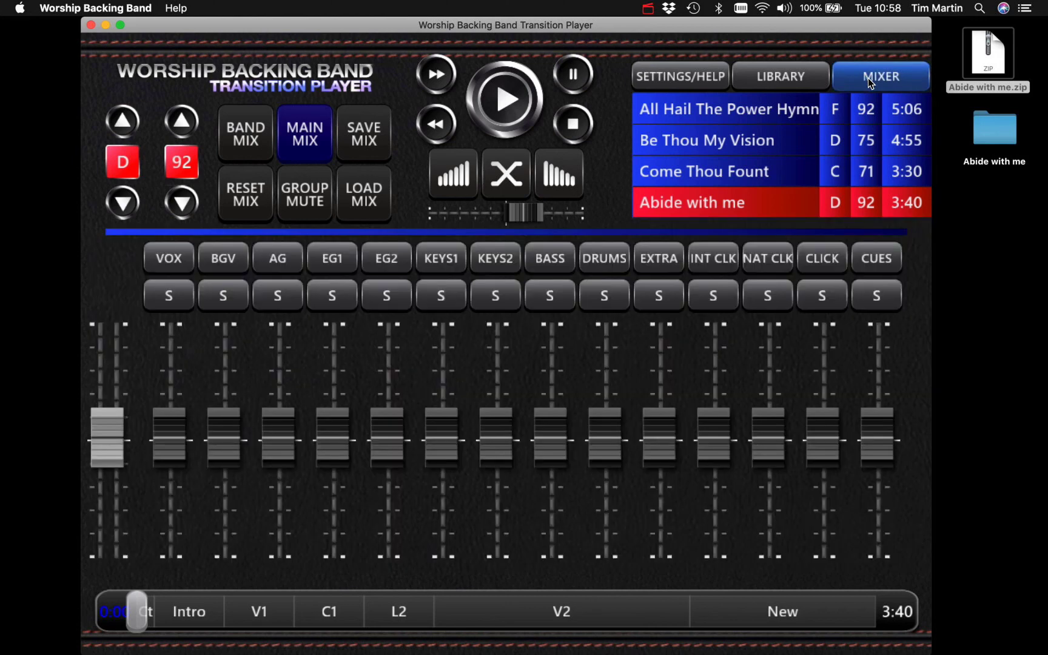